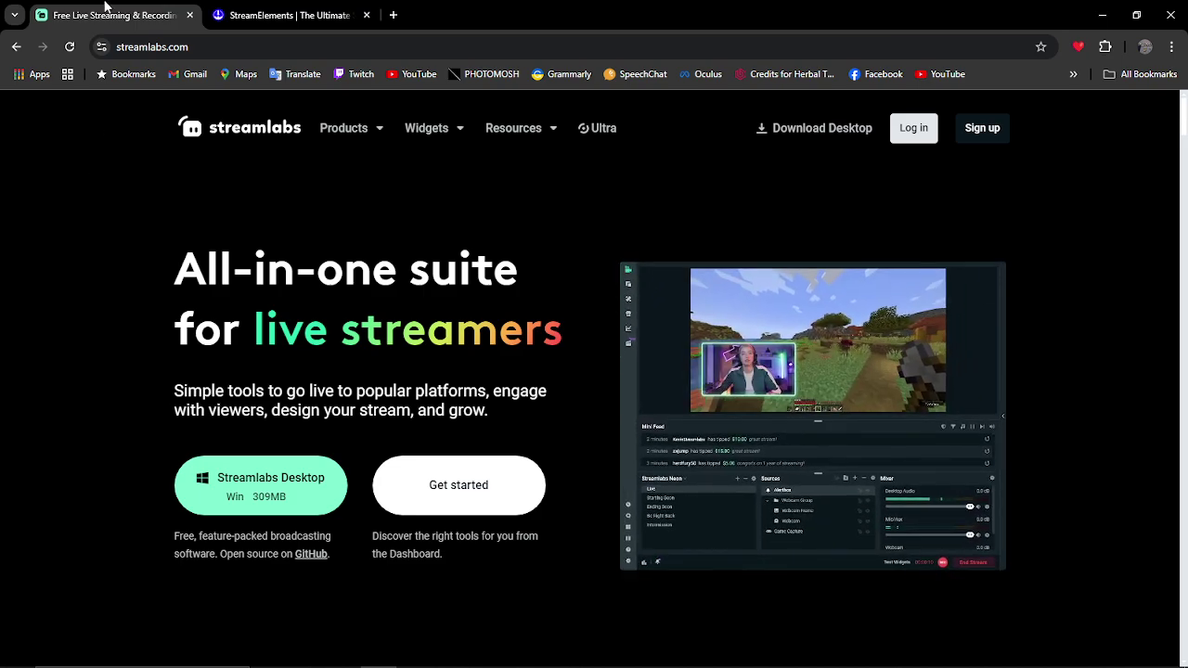
- Switch back and forth between the Streamlabs and StreamElements sites, ending on the StreamElements dashboard
left_click(215, 13)
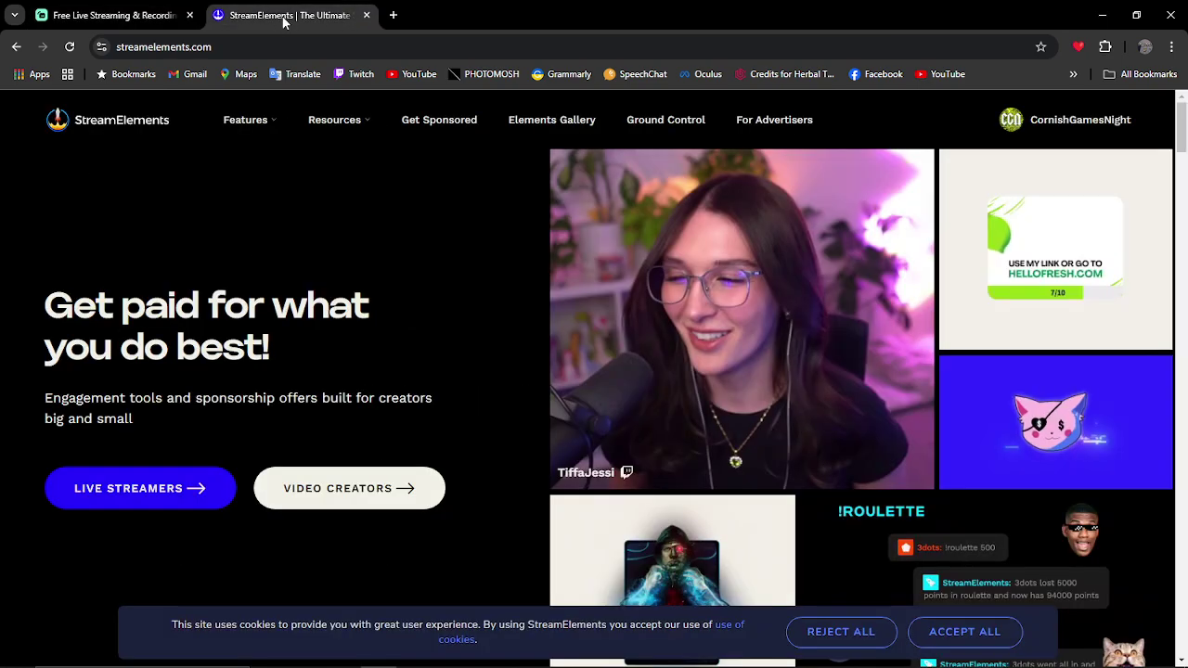
left_click(142, 9)
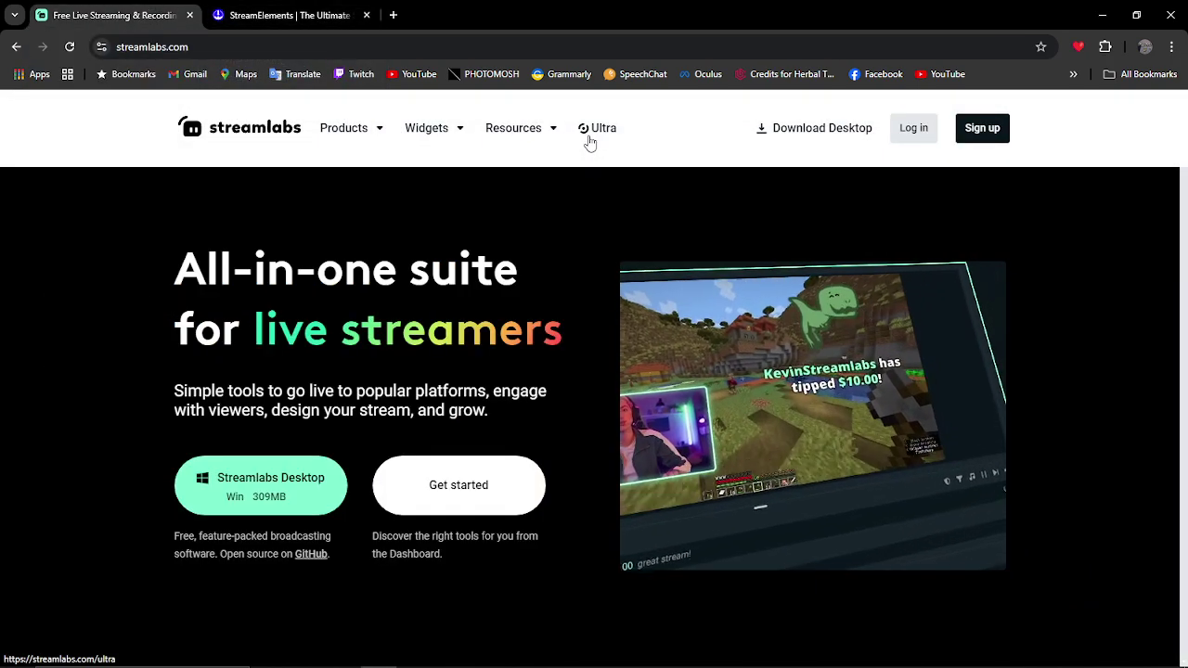
left_click(263, 14)
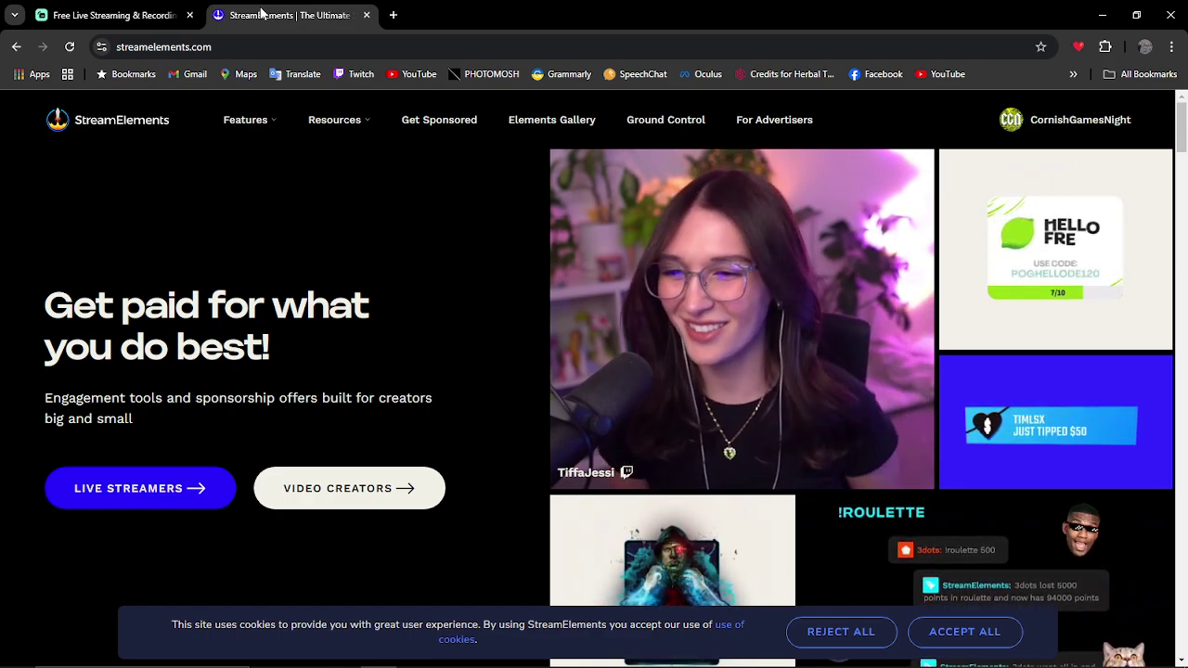
left_click(167, 11)
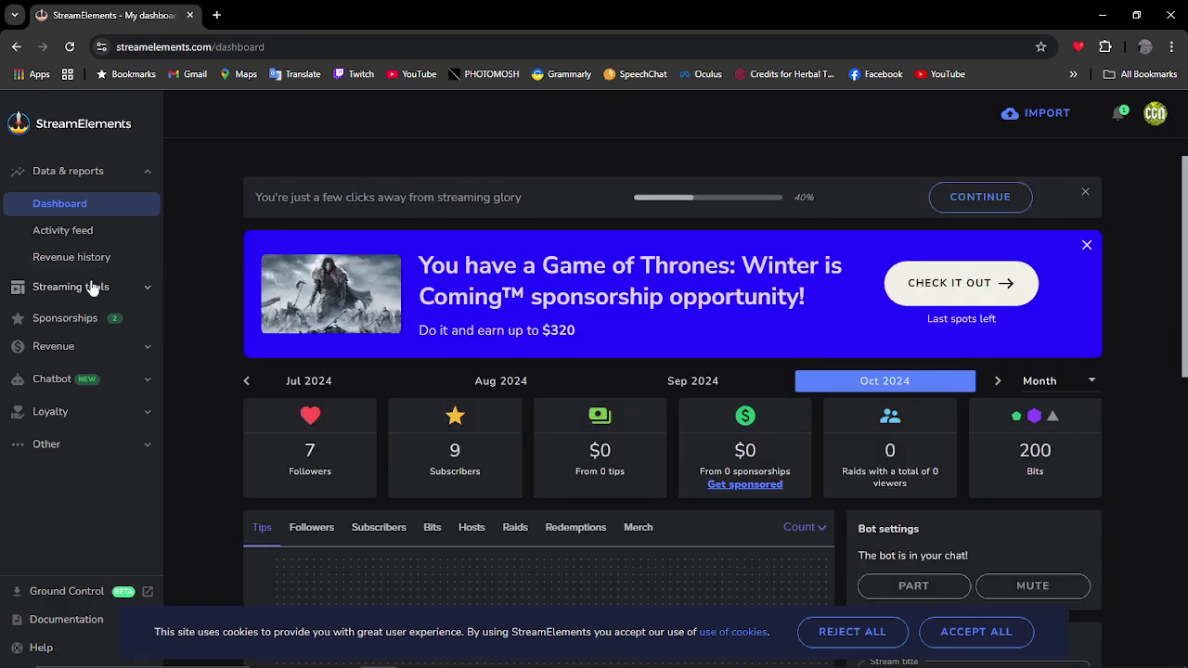
- Browse the chatbot Timers, Banned words and Chat commands pages
left_click(28, 385)
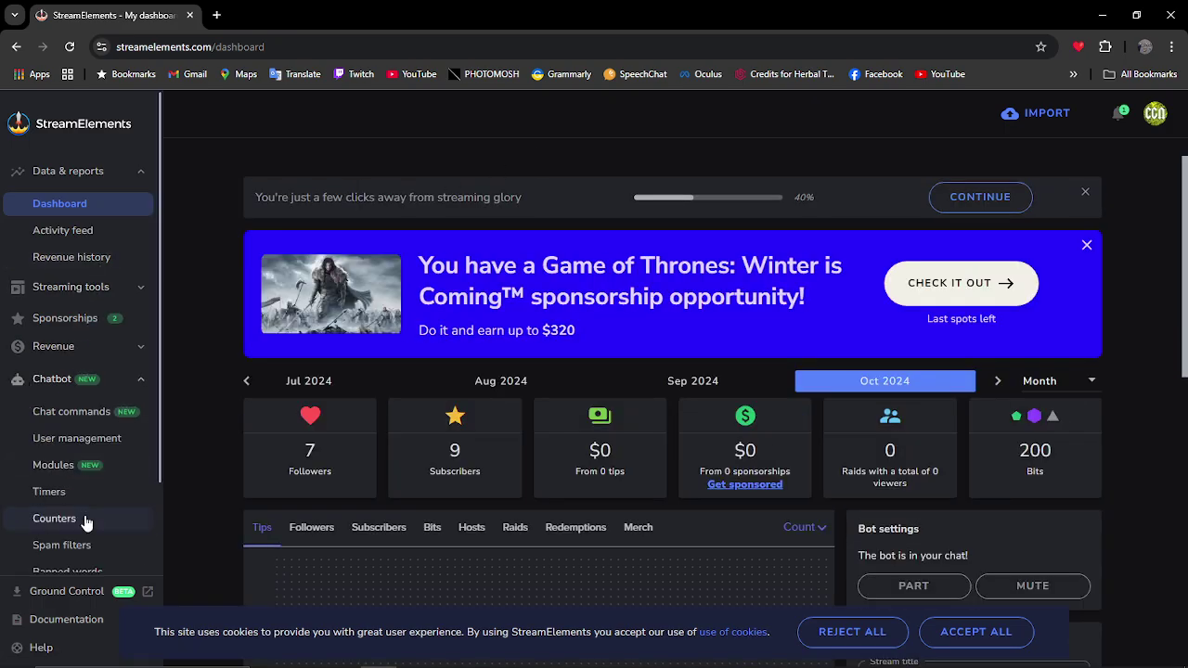
scroll(73, 371, "down", 1)
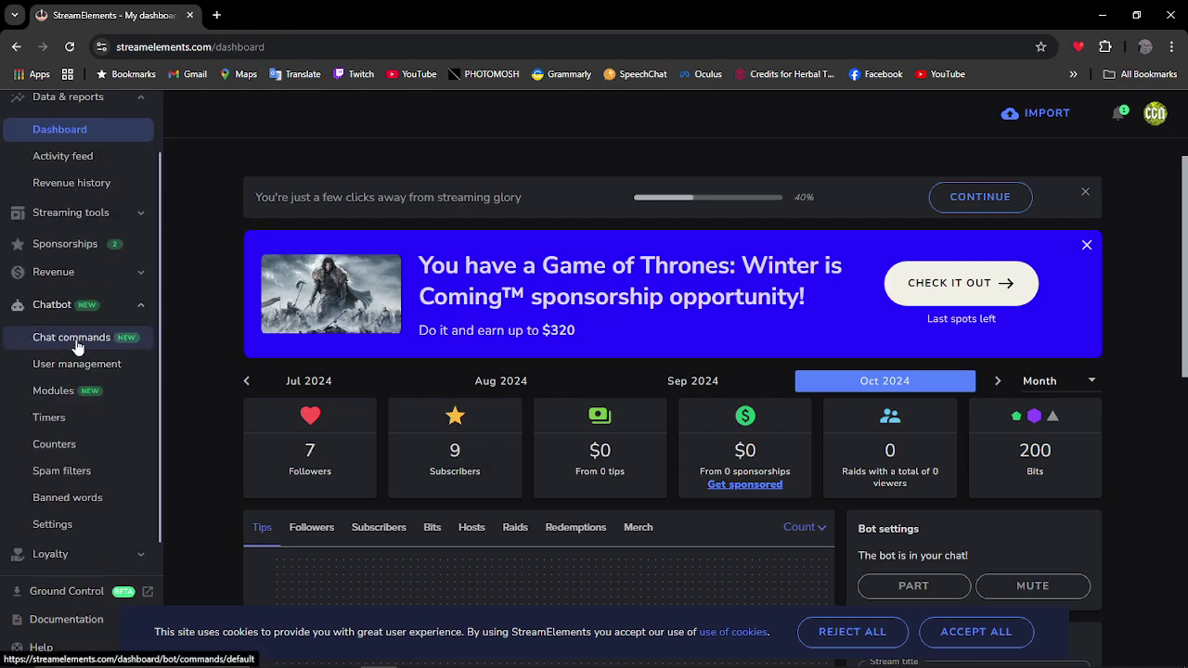
left_click(53, 419)
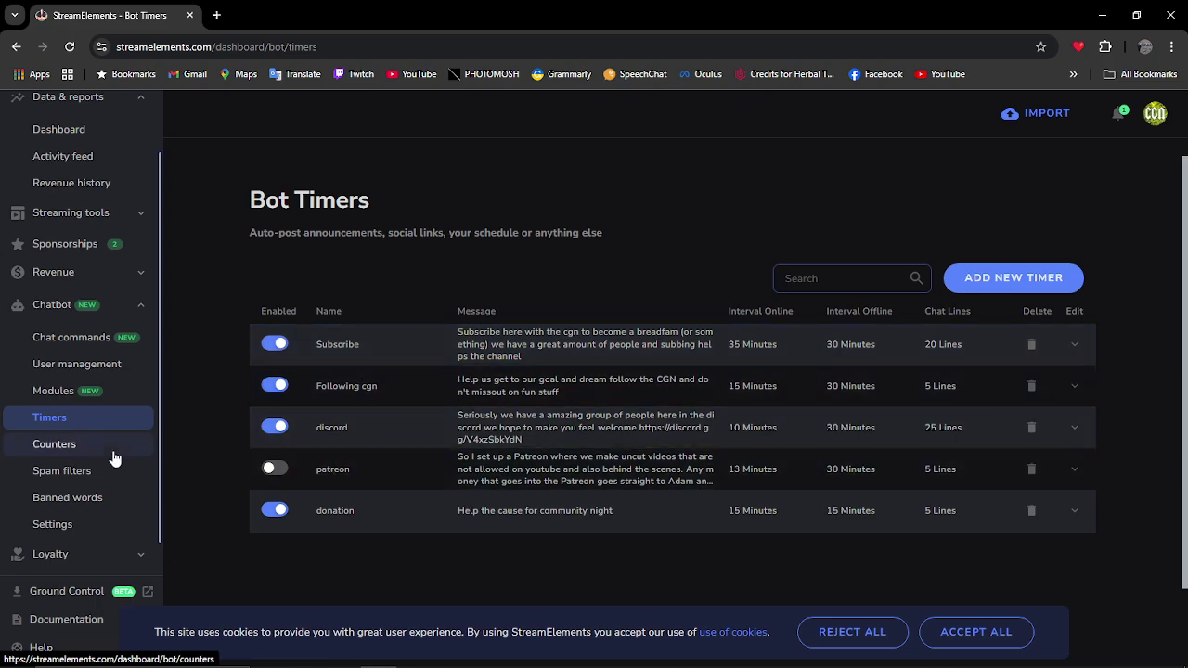
left_click(70, 506)
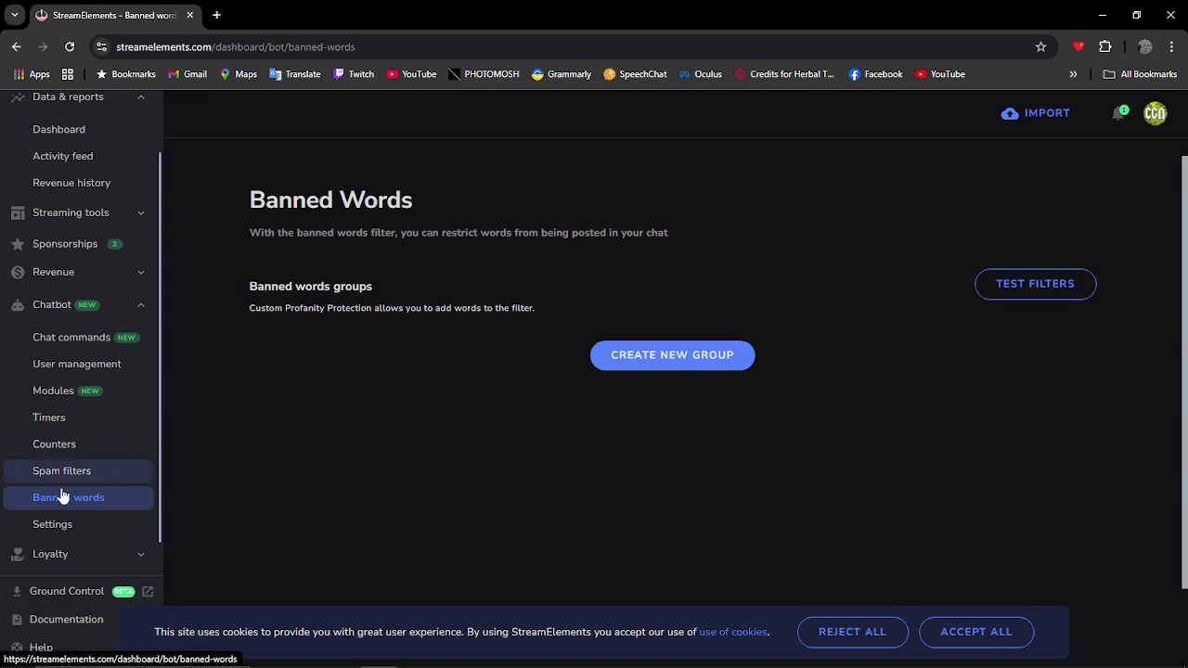
left_click(72, 337)
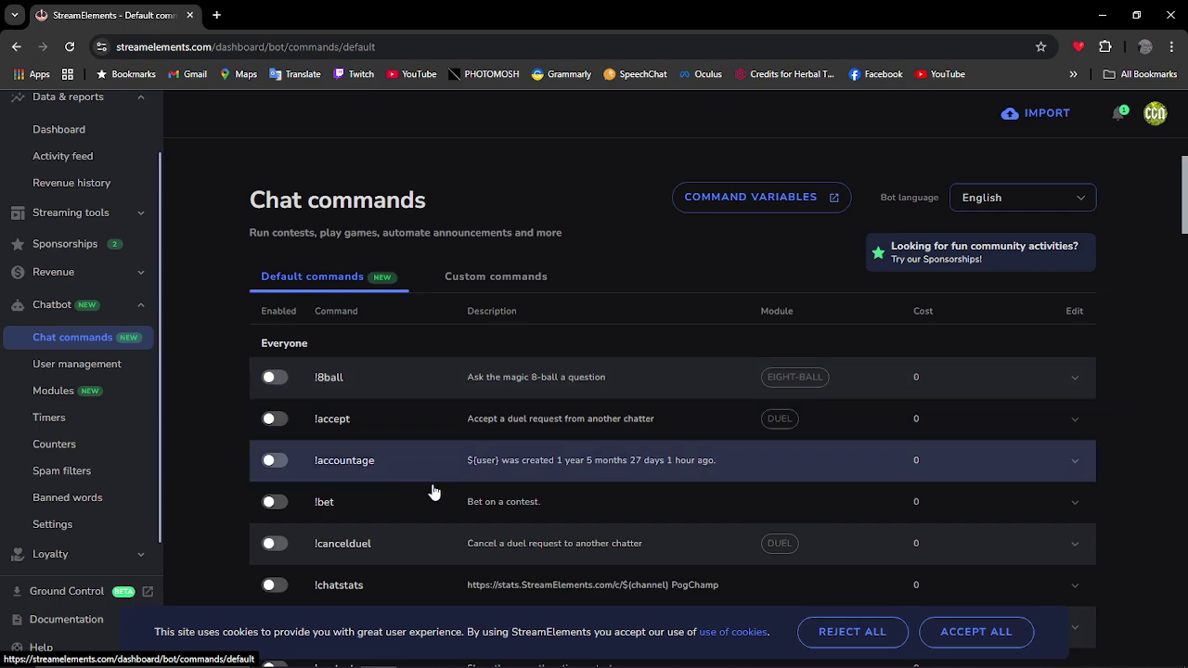
scroll(432, 491, "down", 10)
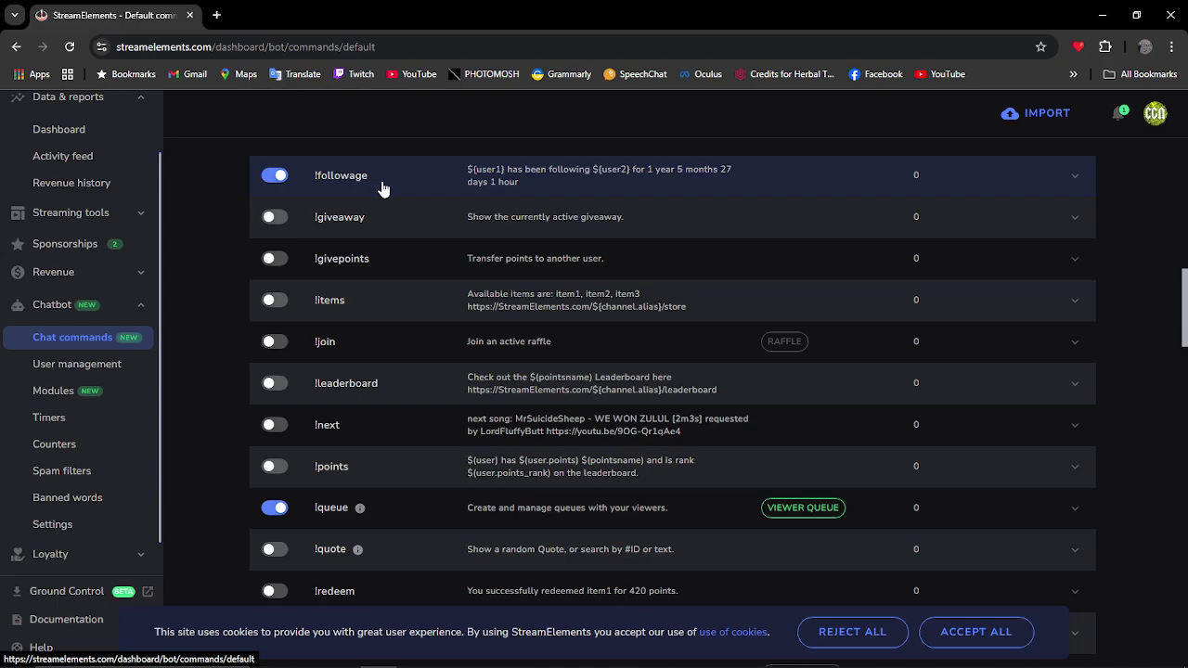
- Review the account's channels and PayPal payouts, then expand Streaming tools on the dashboard
left_click(1155, 115)
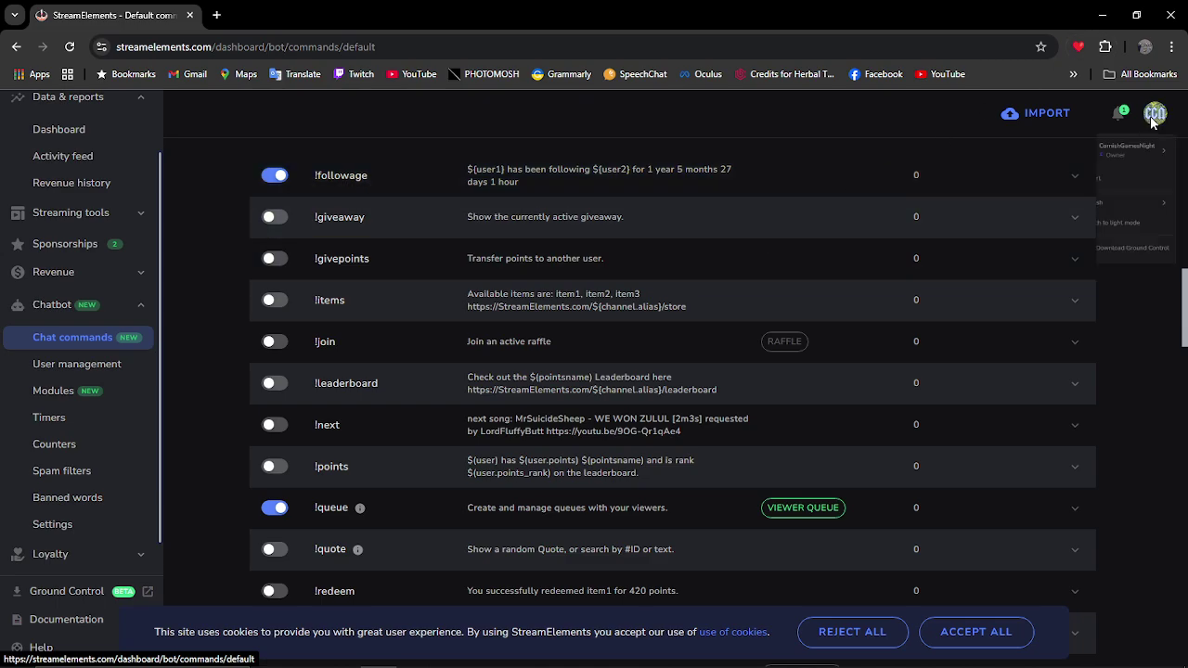
left_click(1151, 164)
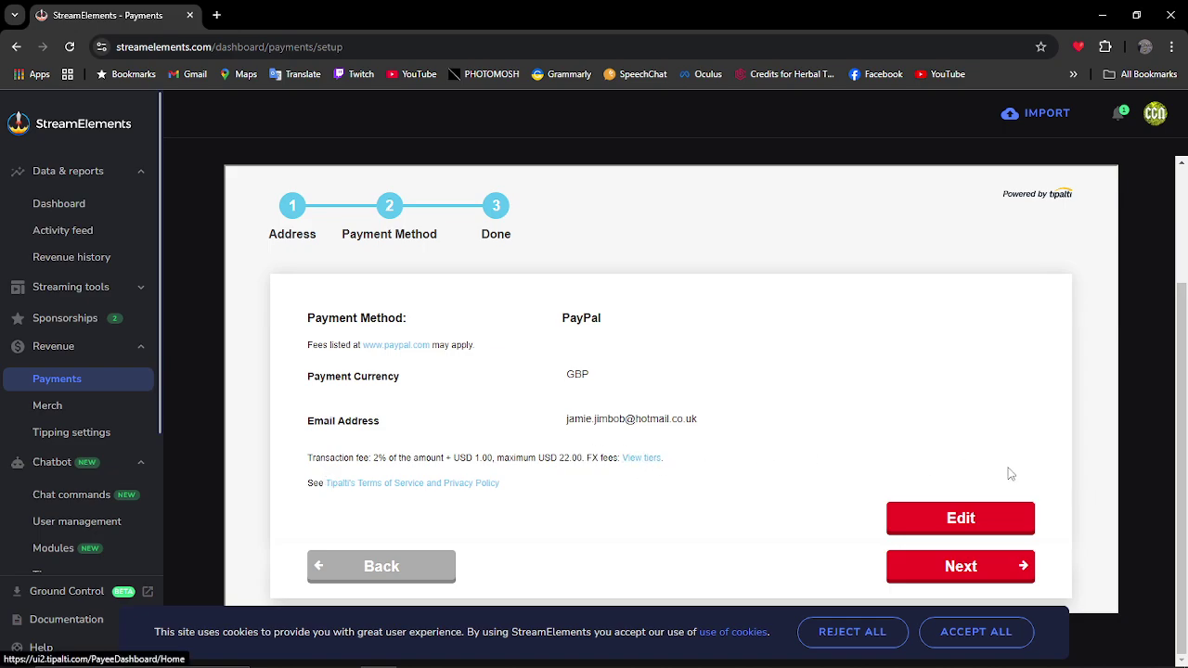
left_click(86, 212)
left_click(86, 206)
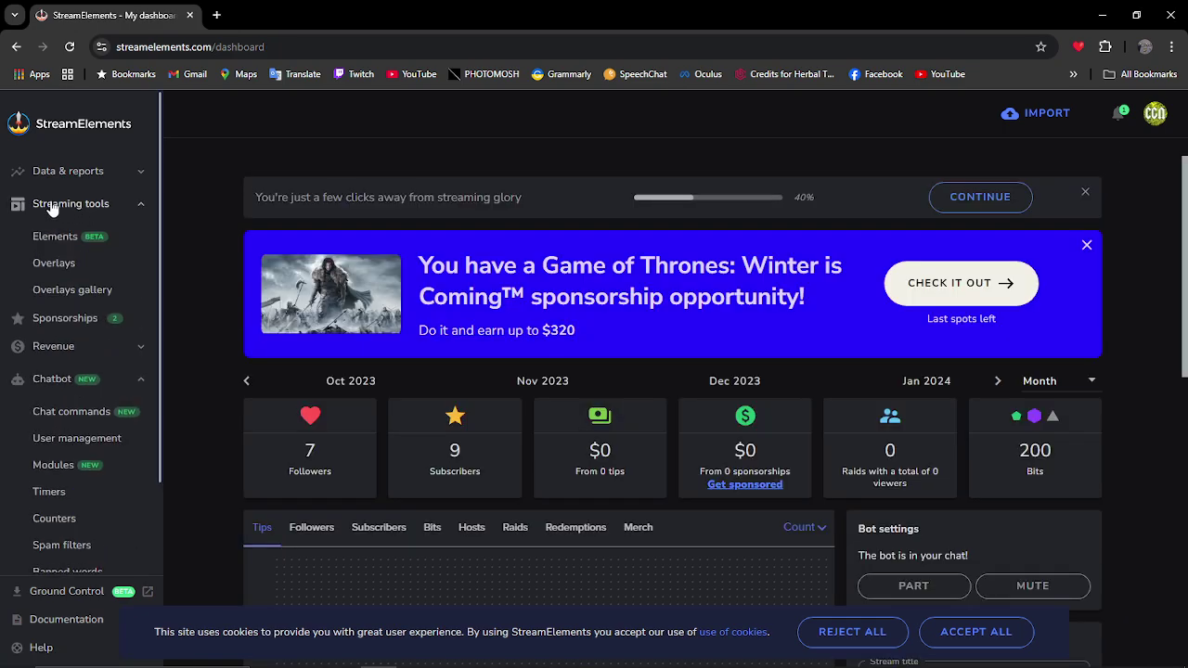
- Accept cookies and browse the campaign, favourite and all overlay tabs plus the gallery
left_click(45, 269)
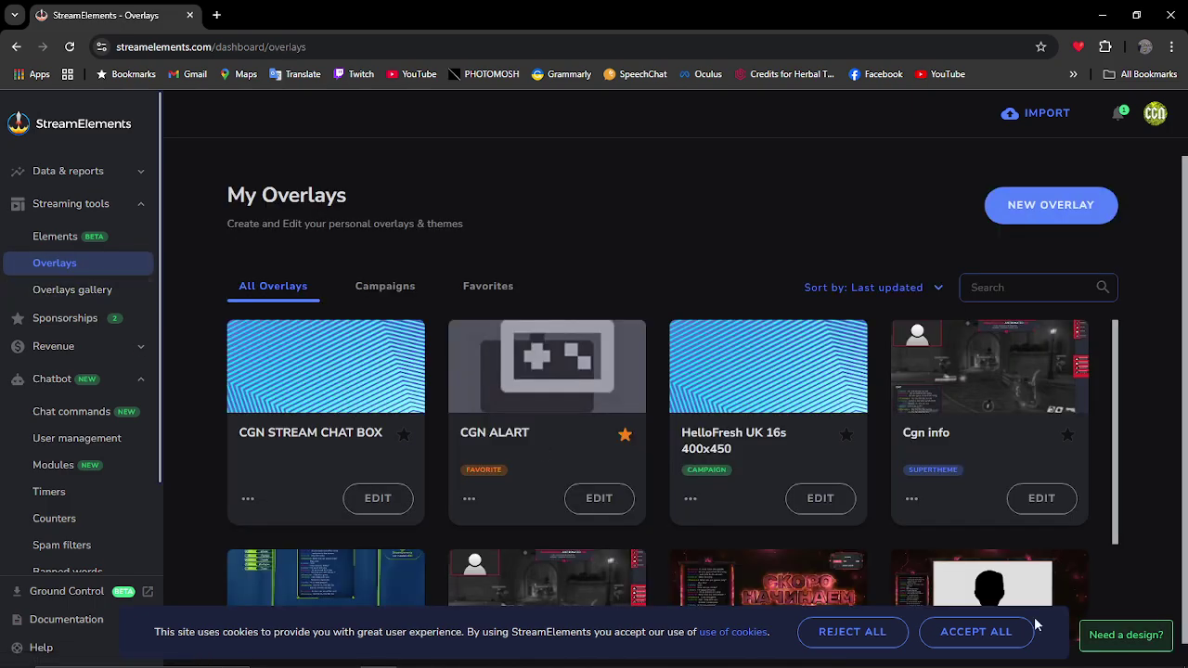
left_click(975, 635)
scroll(831, 519, "down", 2)
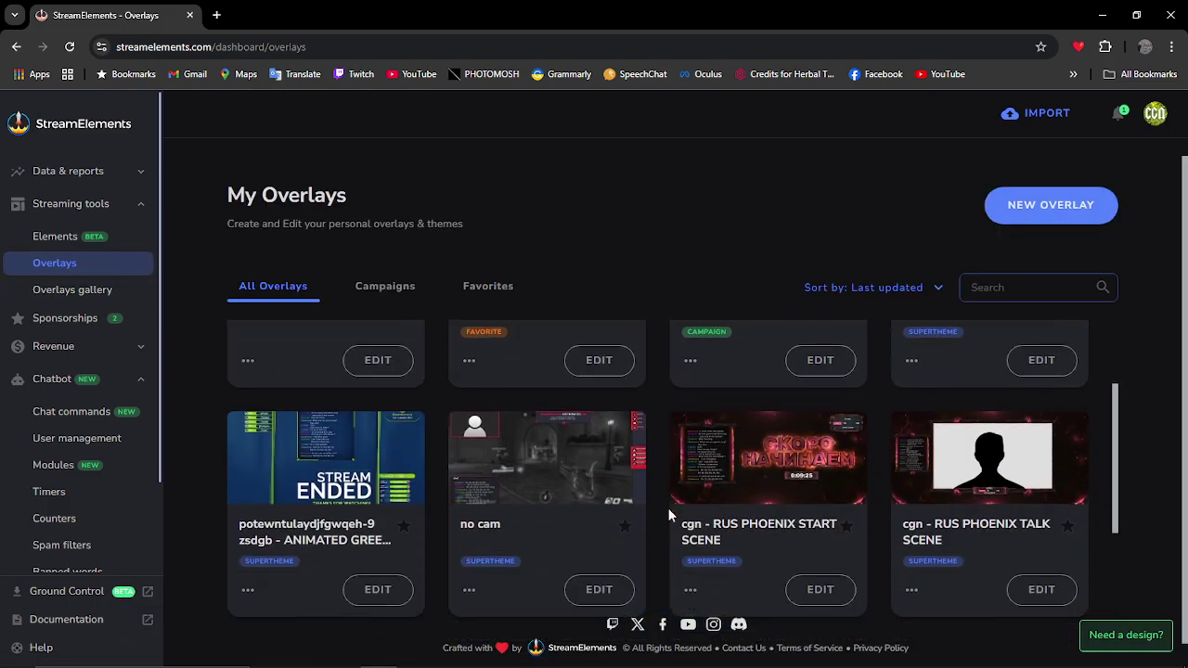
scroll(667, 511, "down", 3)
left_click(391, 288)
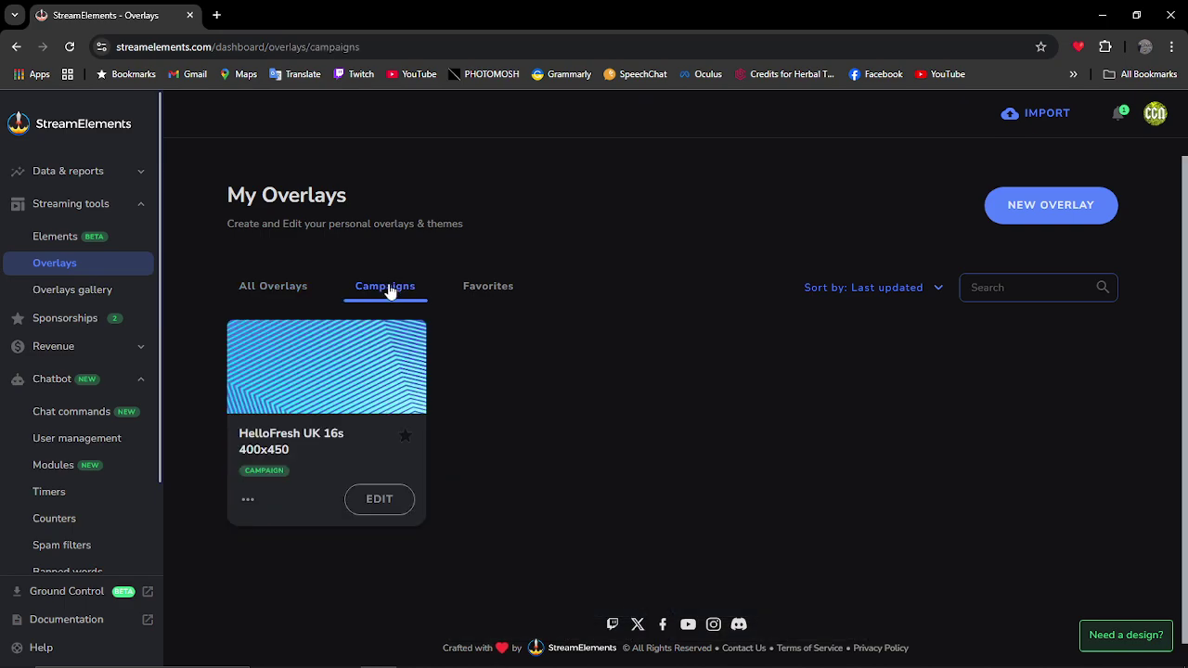
left_click(459, 292)
left_click(240, 289)
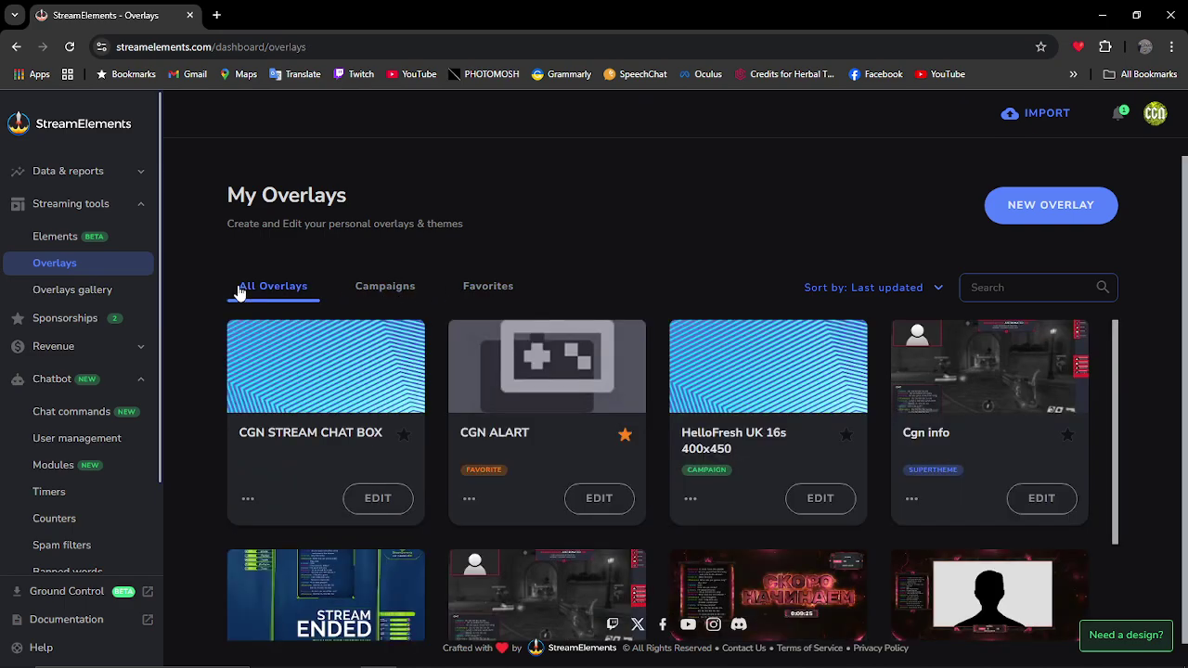
left_click(81, 291)
scroll(886, 427, "down", 3)
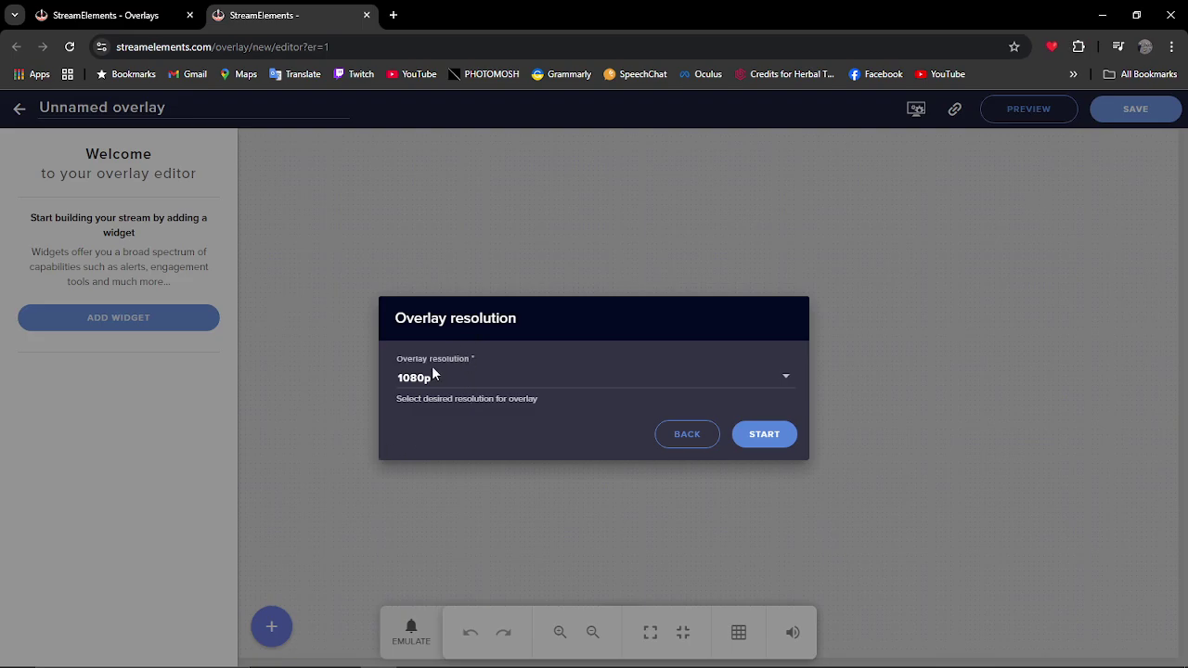
- Start a new blank overlay at 720p resolution
left_click(779, 386)
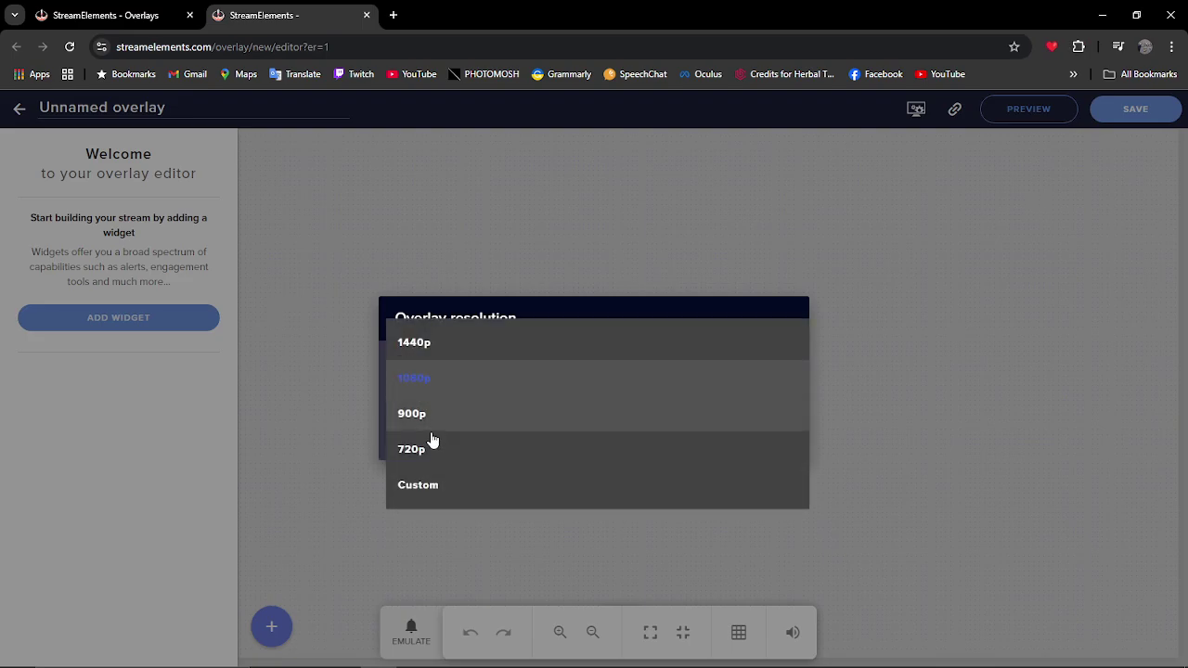
left_click(557, 448)
left_click(763, 439)
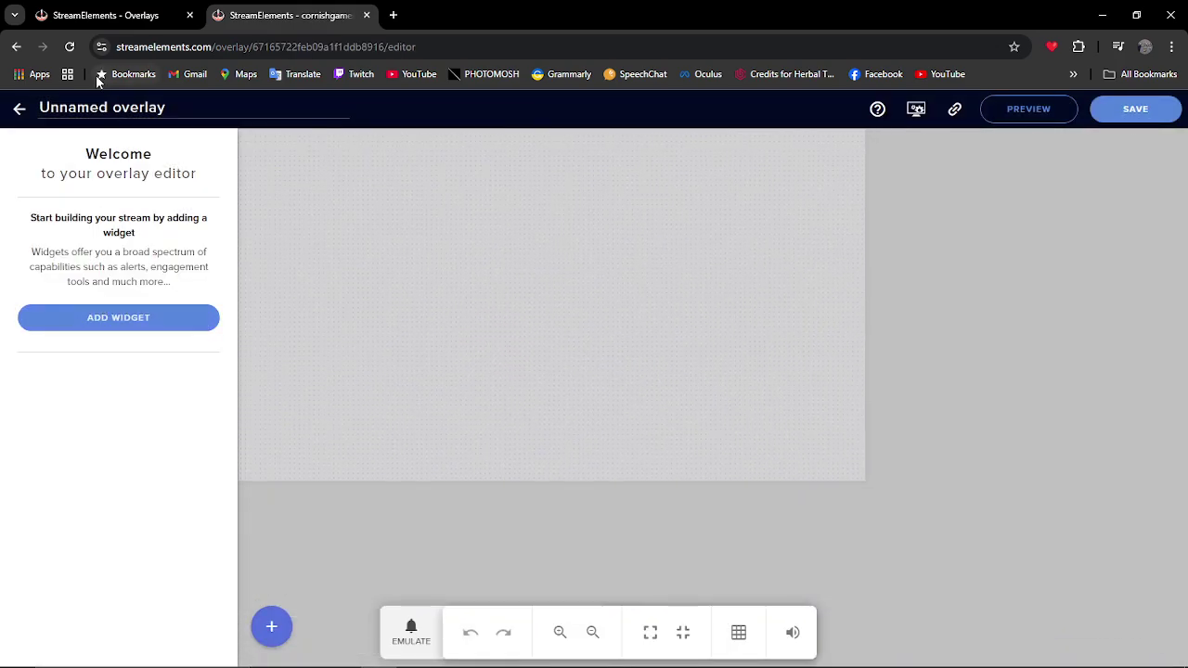
- Add an AlertBox widget and move it toward the canvas centre
left_click(81, 319)
mouse_move(327, 307)
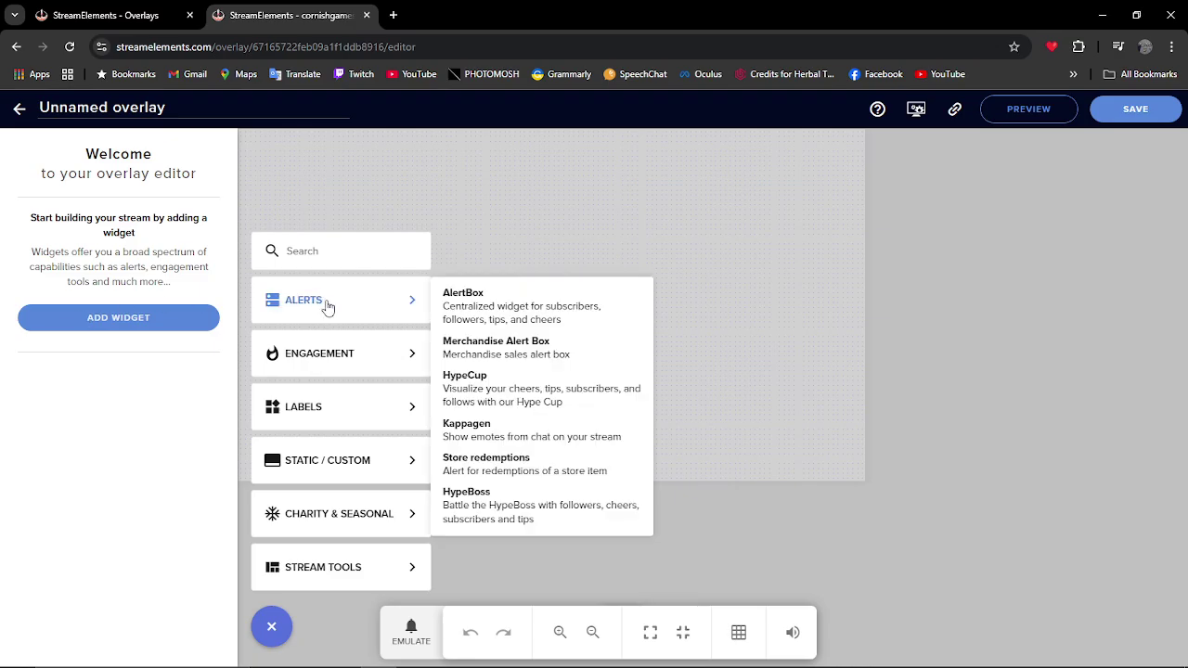
left_click(501, 312)
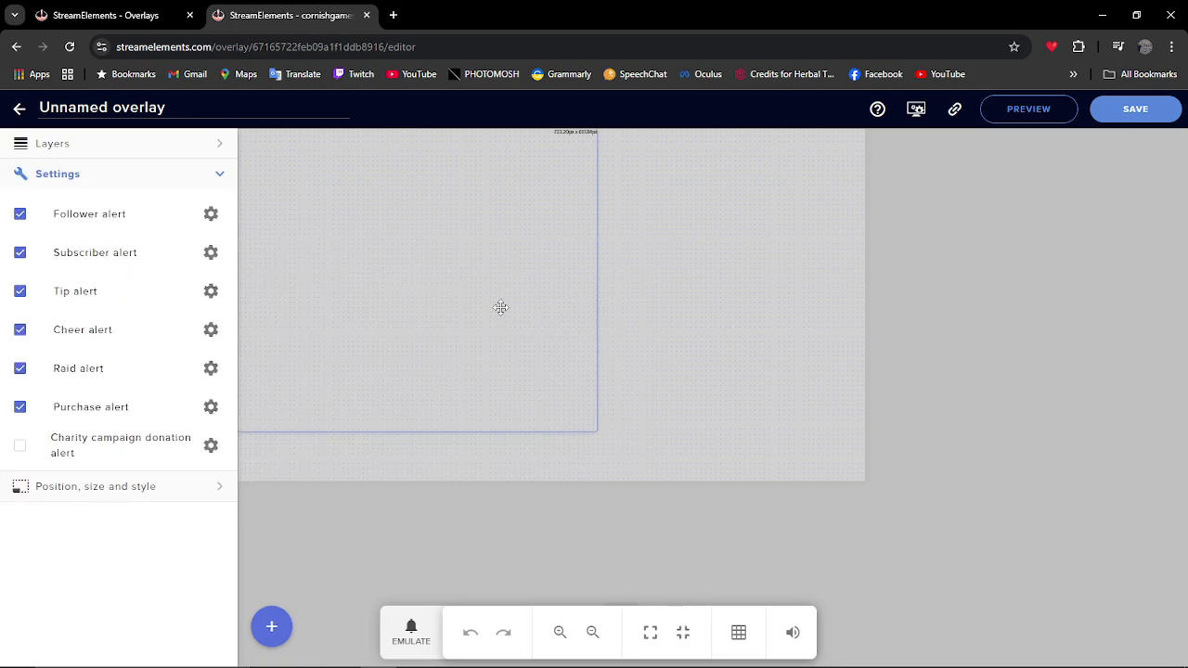
left_click_drag(422, 269, 529, 282)
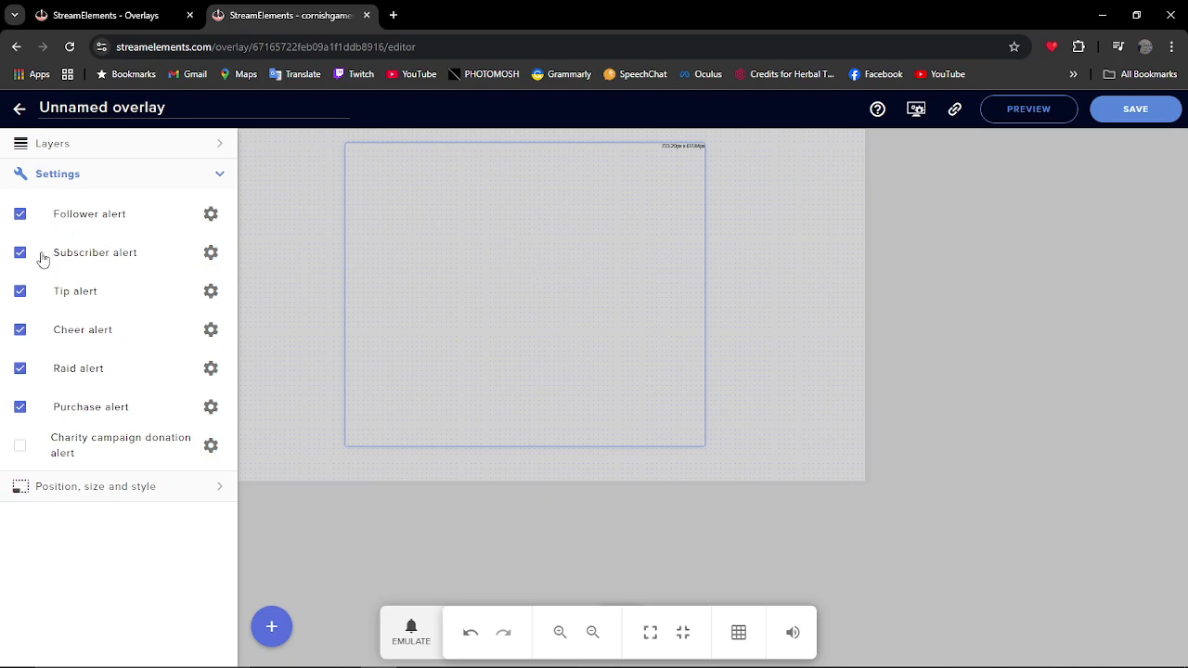
- Set the follower alert image to the uploaded 'Hey, A Follower!' GIF ezgif-1-49e8dfbe99.gif
left_click(211, 215)
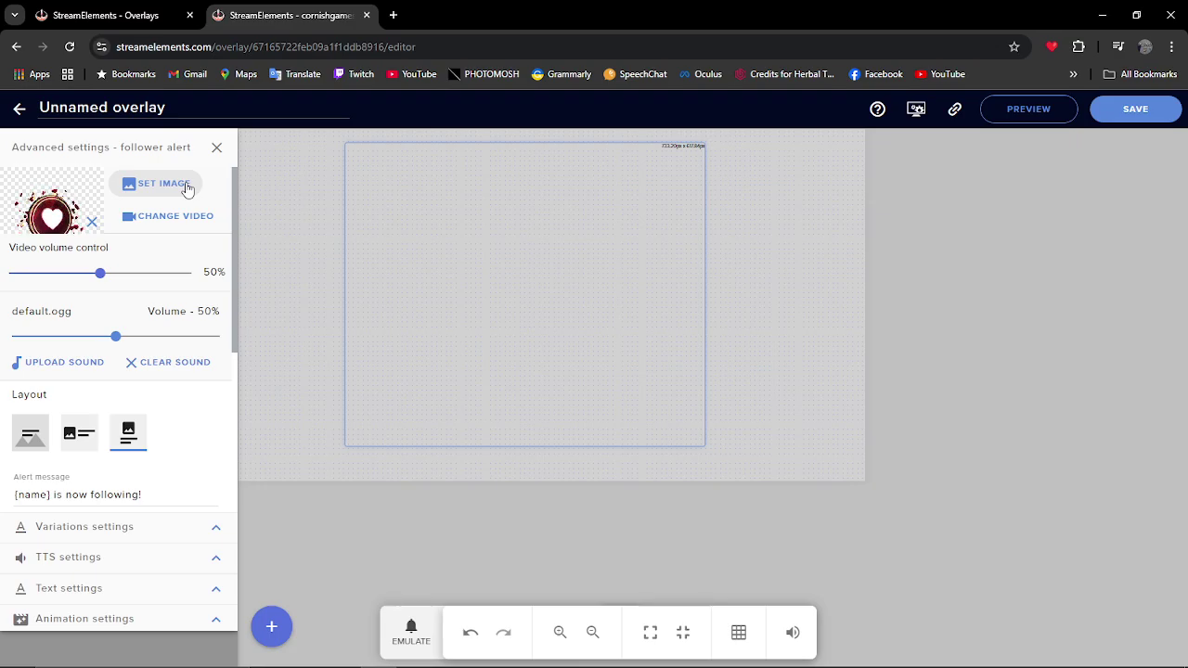
left_click(186, 188)
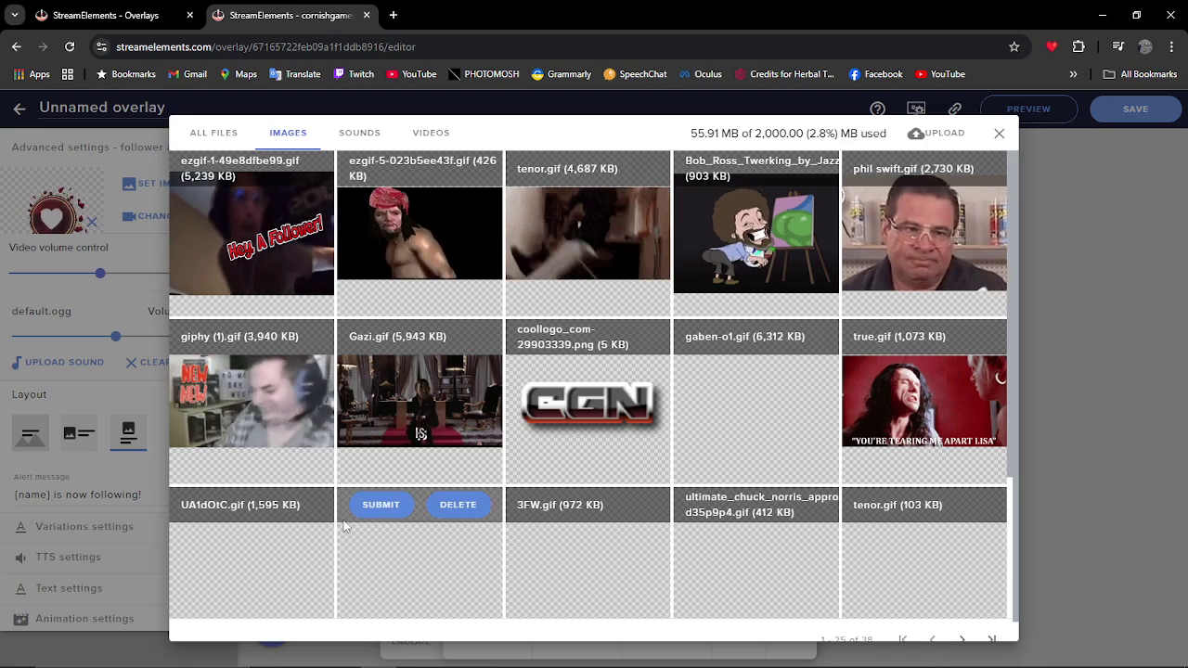
left_click(935, 134)
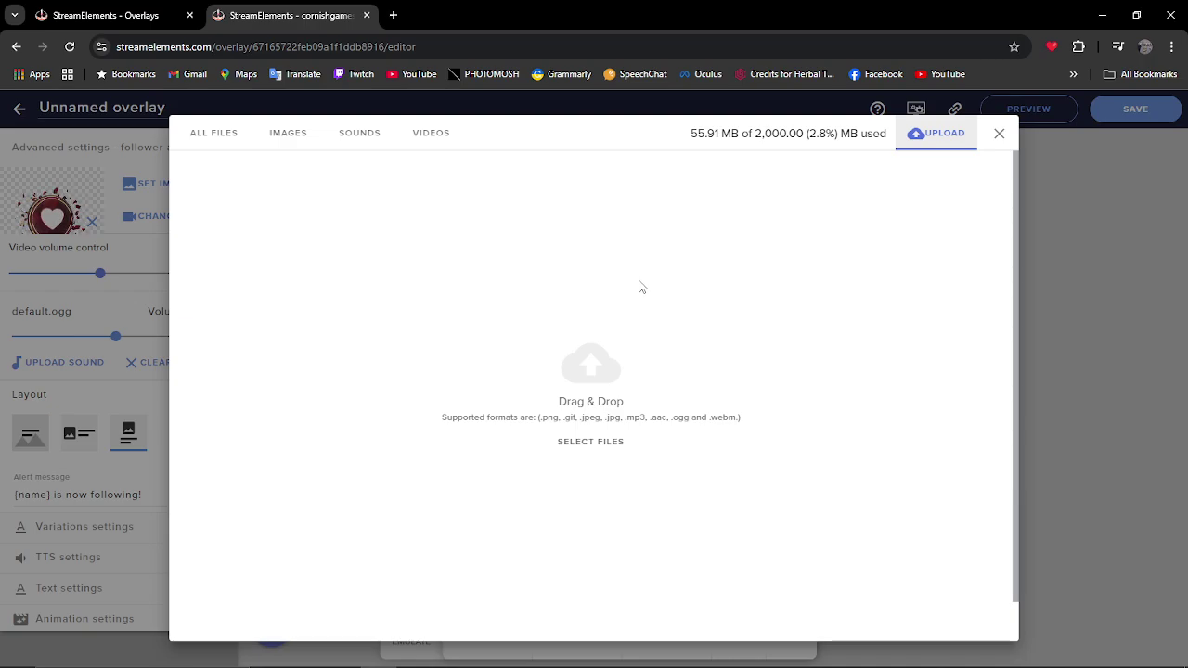
left_click(224, 149)
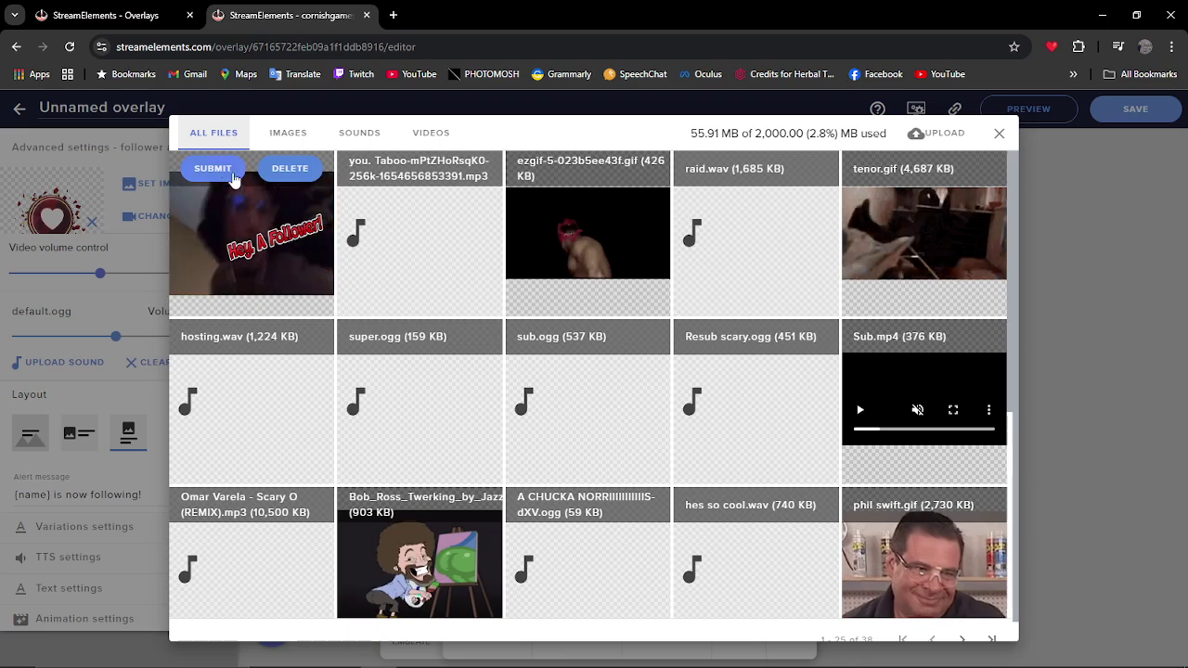
left_click(229, 171)
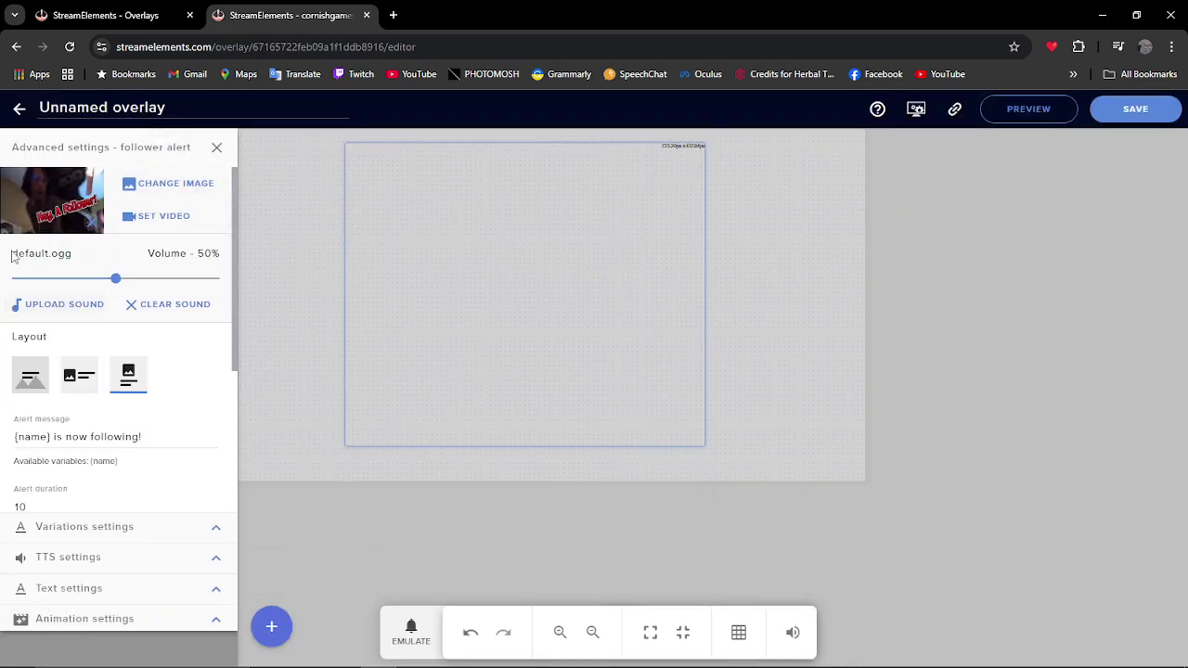
- Open the follower alert's sound library filtered to uploaded sound files
left_click(61, 306)
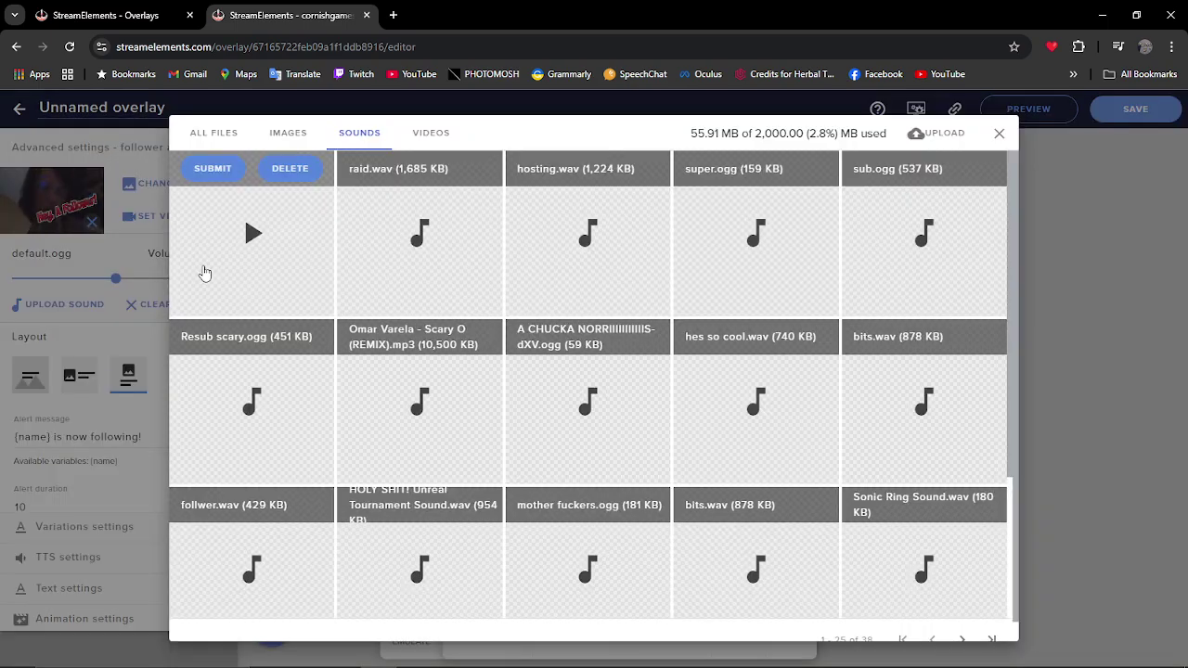
left_click(231, 135)
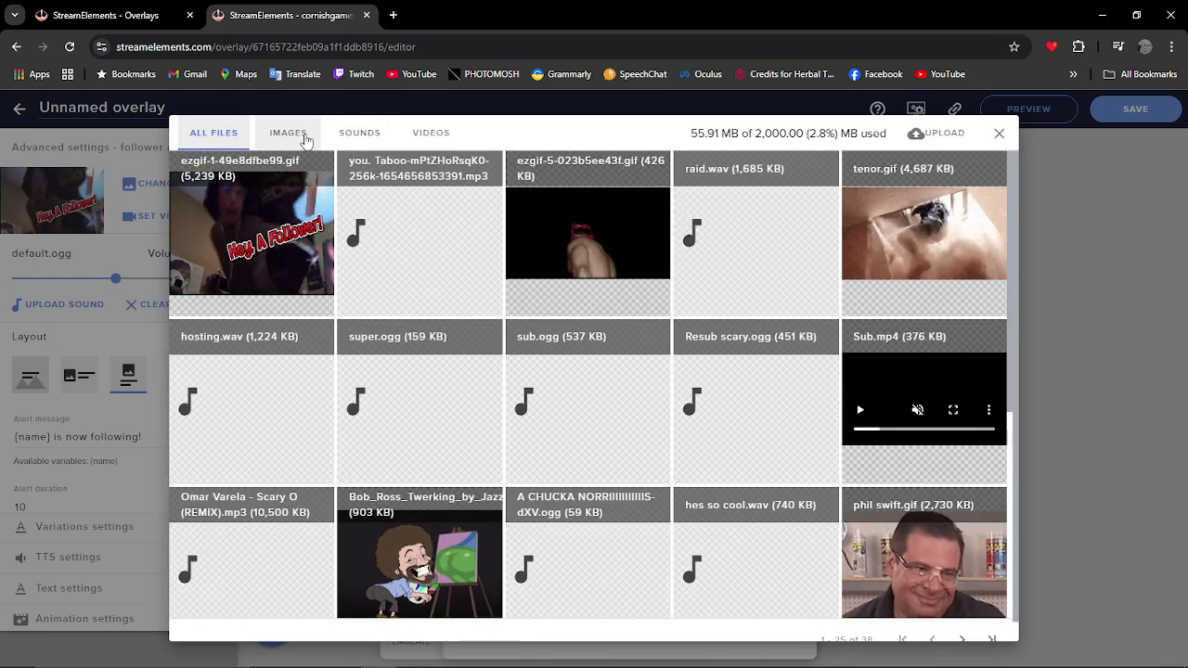
left_click(357, 133)
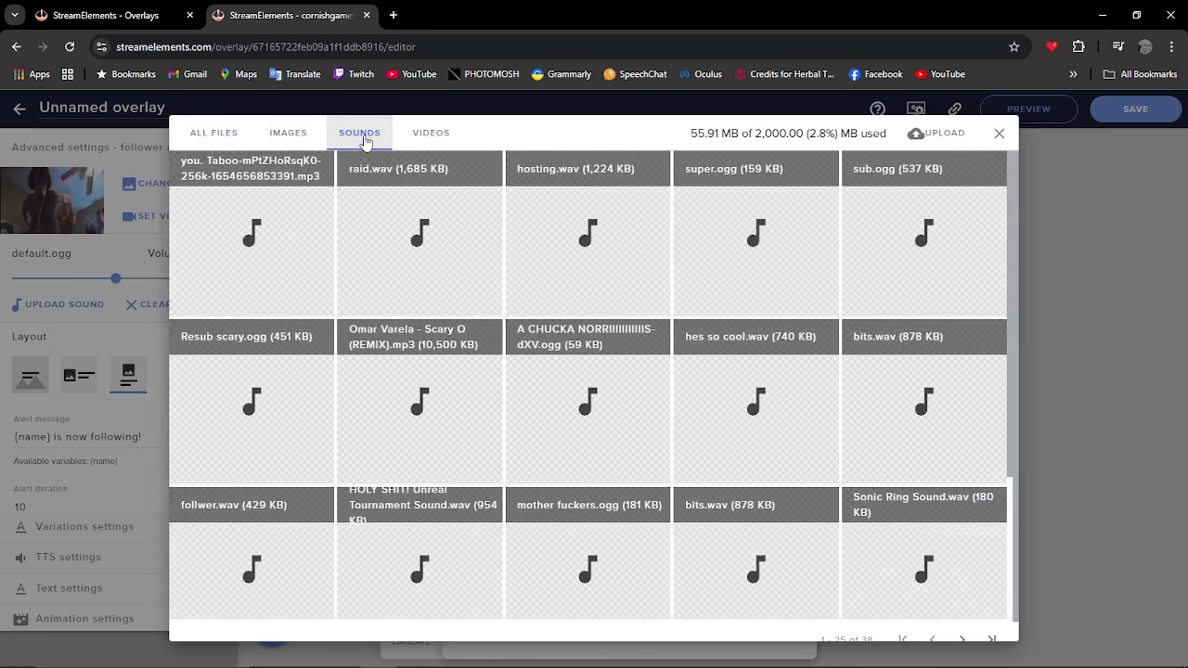
mouse_move(275, 201)
scroll(668, 442, "down", 3)
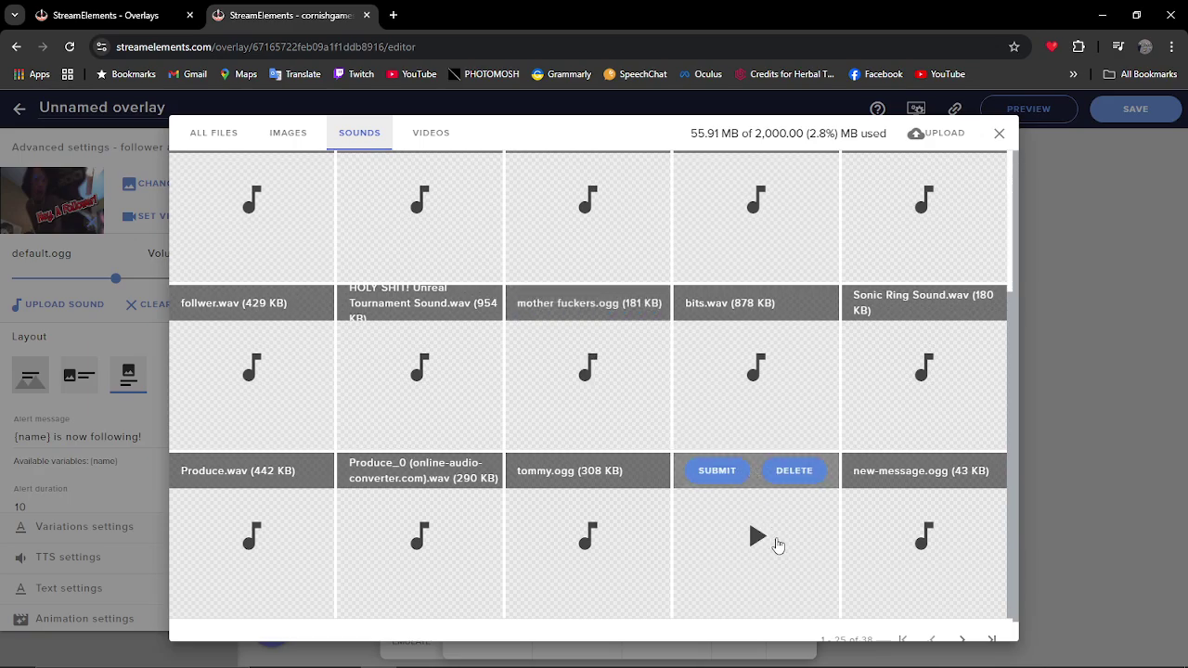
- Choose the-award.ogg as the follower alert sound
mouse_move(635, 332)
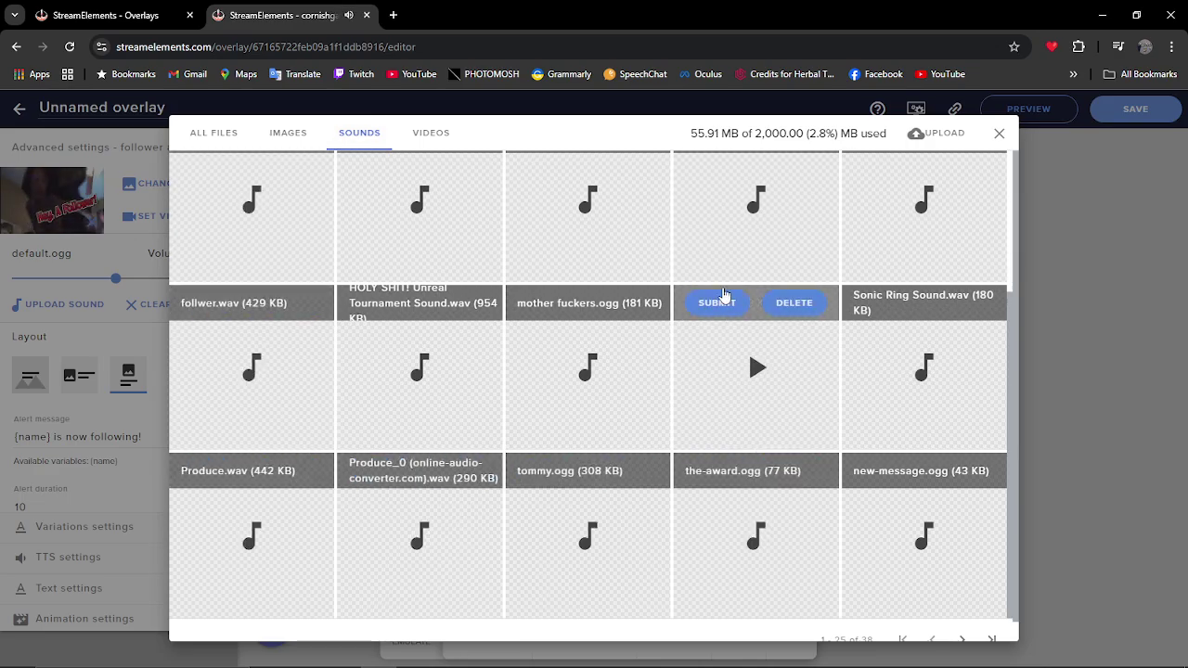
scroll(724, 231, "up", 2)
right_click(727, 231)
left_click(655, 292)
scroll(655, 292, "up", 1)
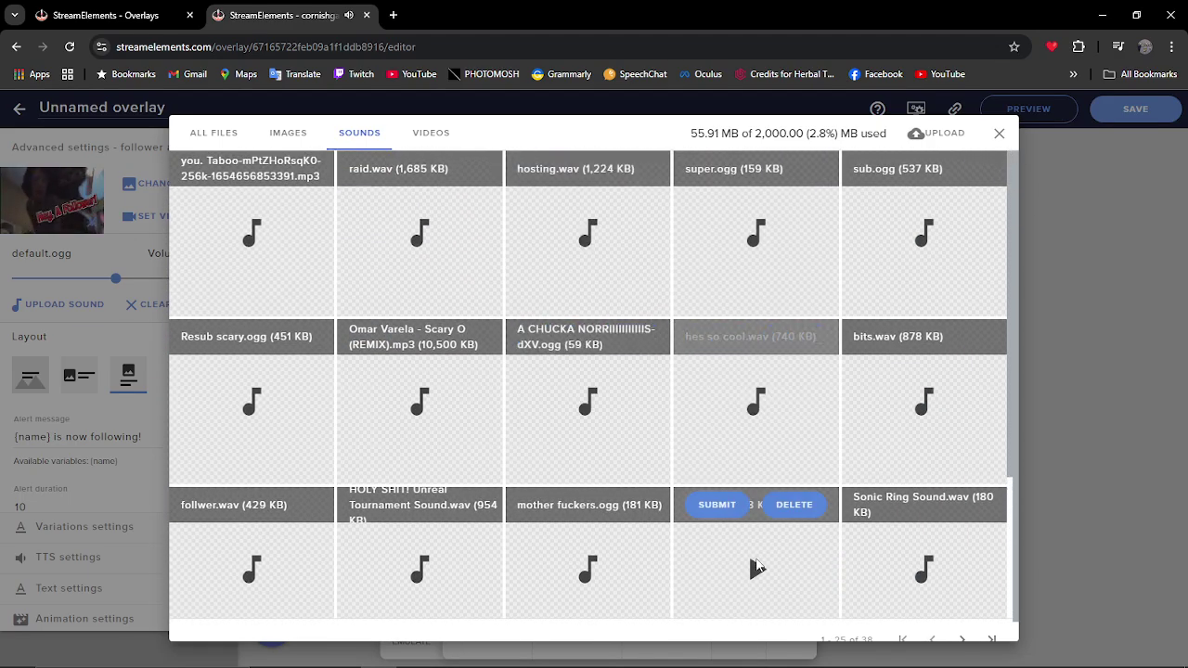
scroll(724, 492, "down", 2)
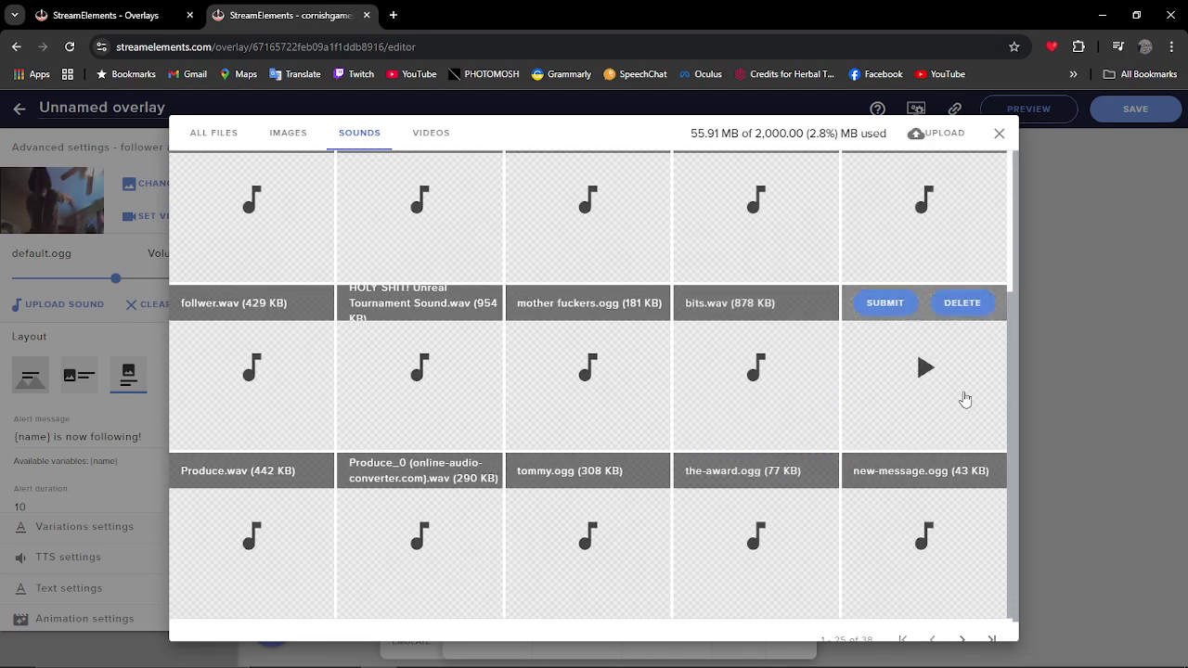
left_click(717, 475)
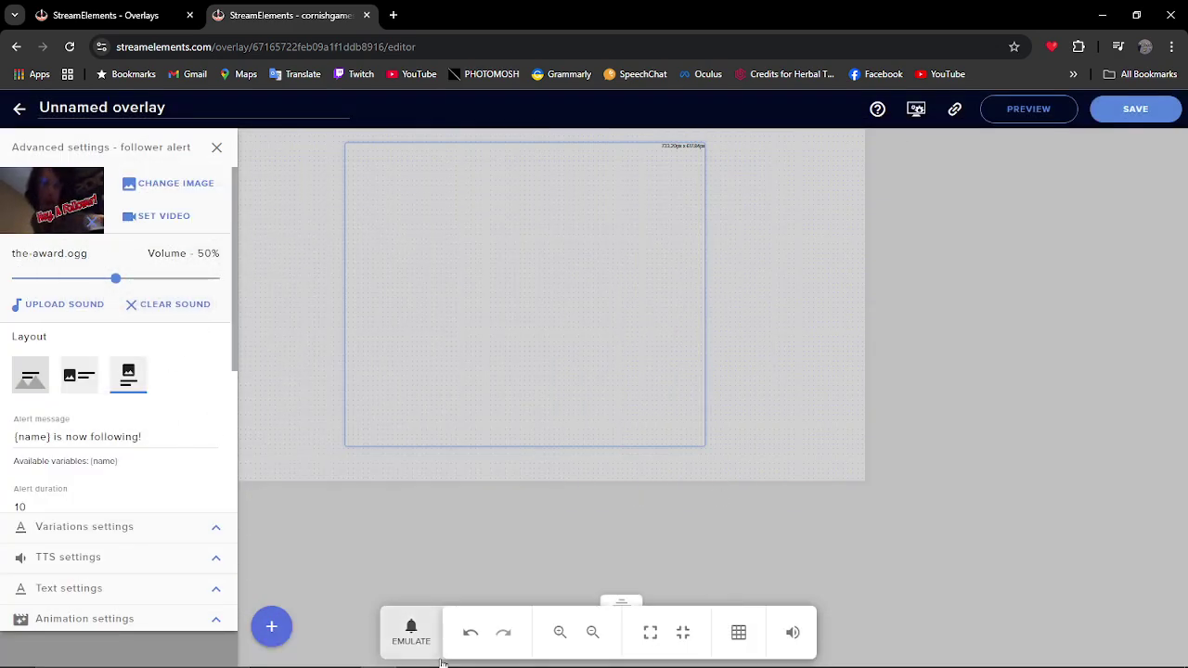
left_click(413, 639)
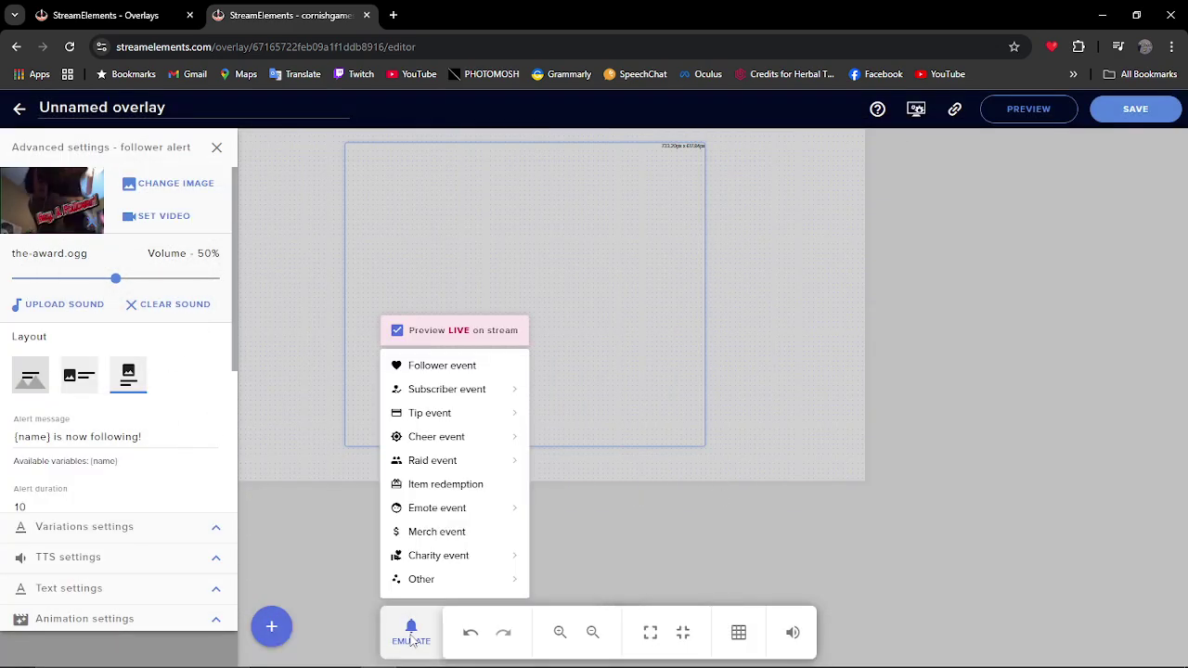
- Test the follower alert, drop its sound volume to 47%, and emulate a follower event again
left_click(442, 365)
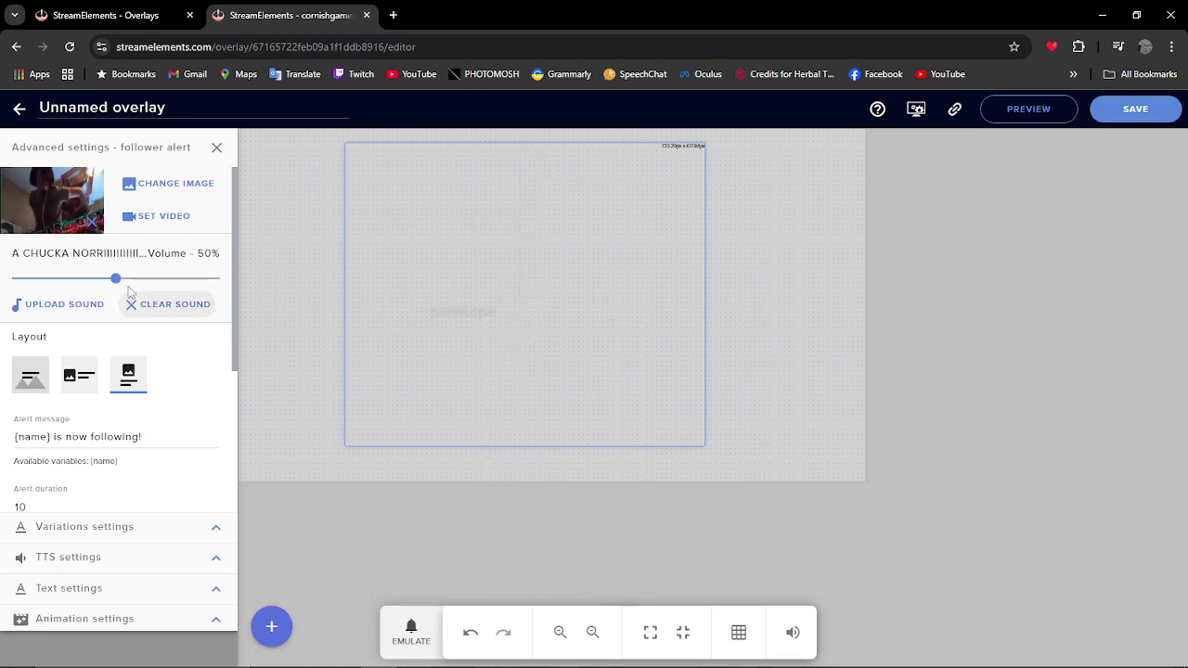
mouse_move(134, 285)
left_mouse_down()
mouse_move(249, 297)
mouse_move(119, 283)
left_mouse_up()
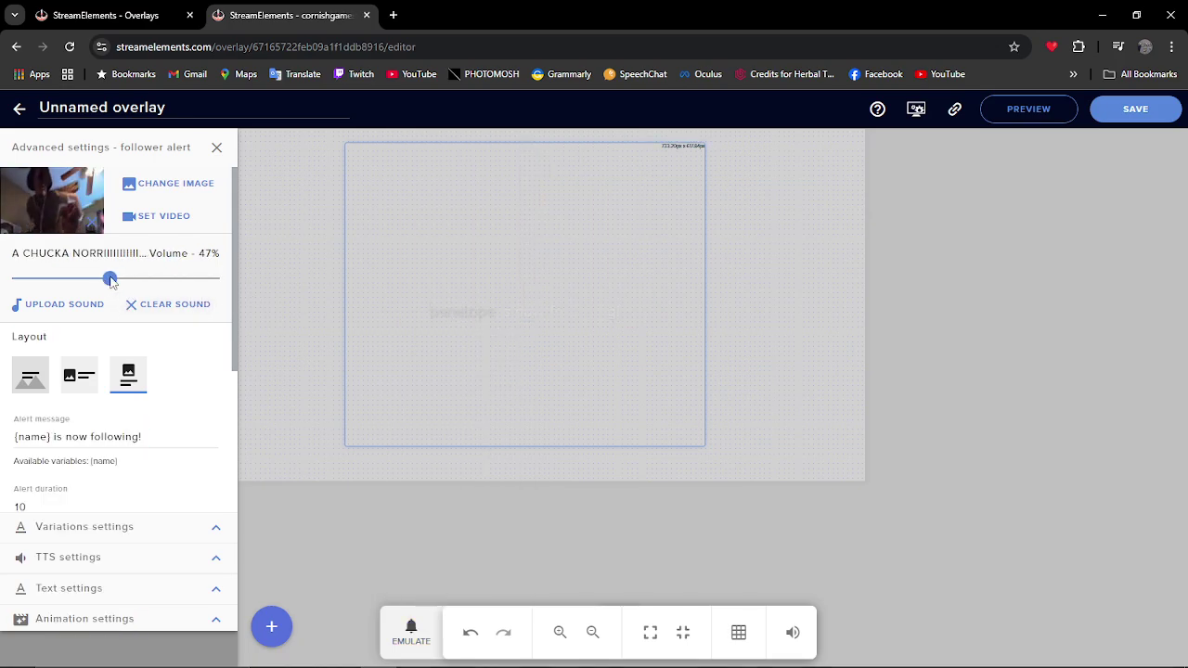
left_click(415, 633)
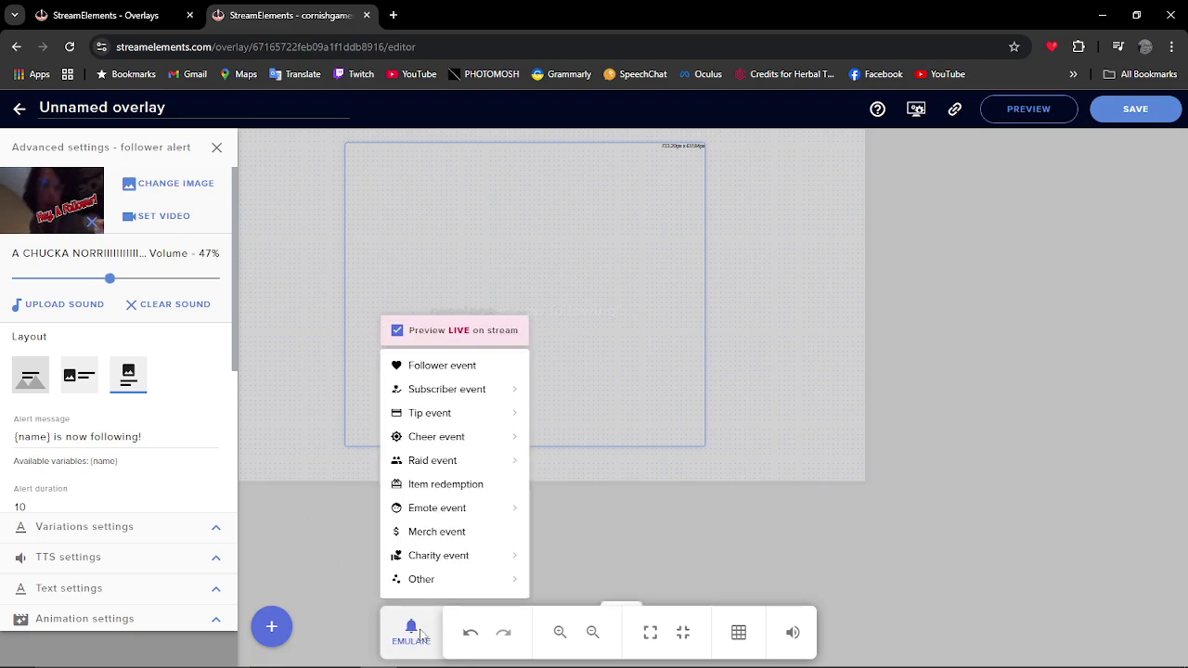
left_click(413, 367)
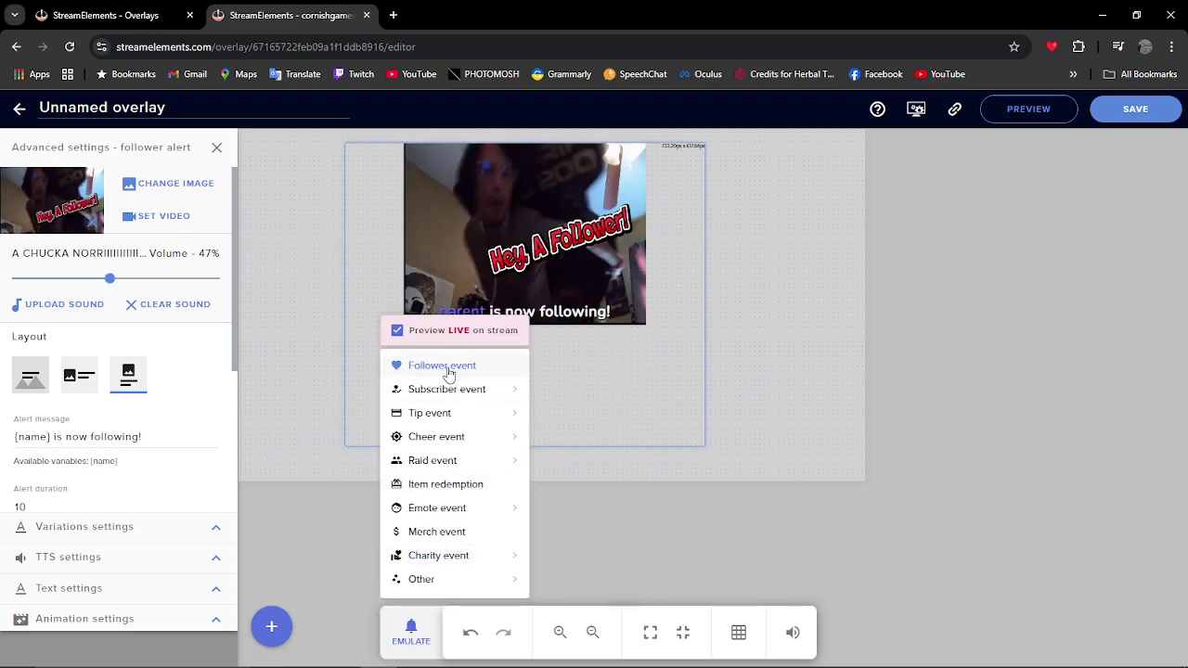
left_click(293, 351)
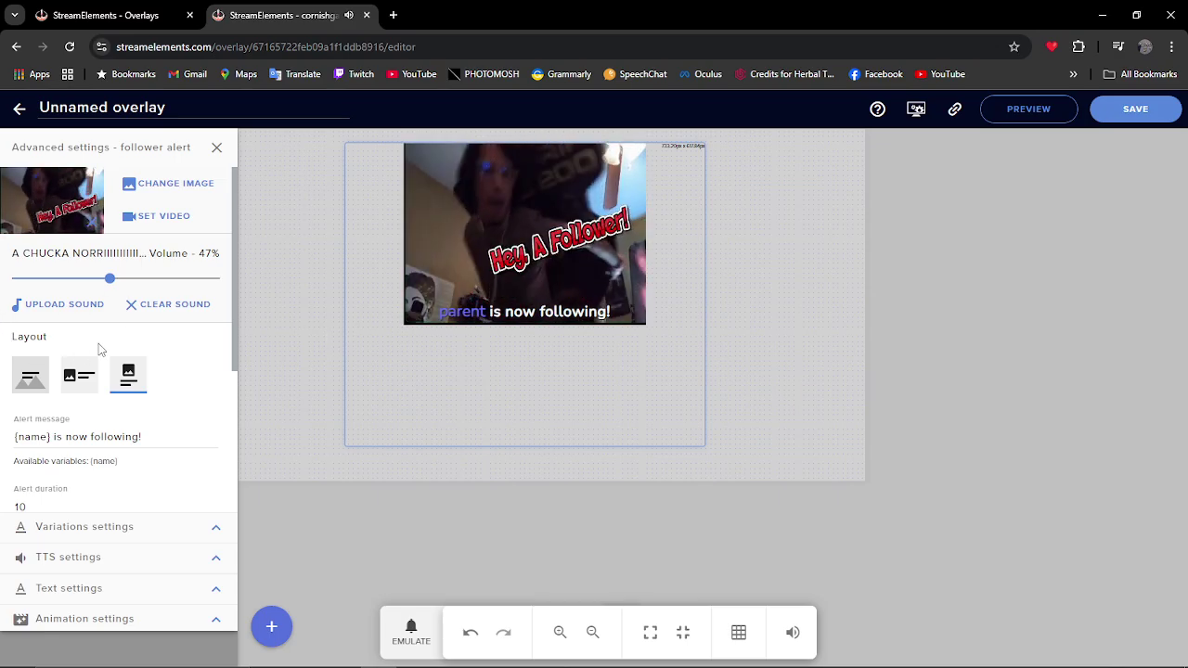
scroll(82, 434, "down", 2)
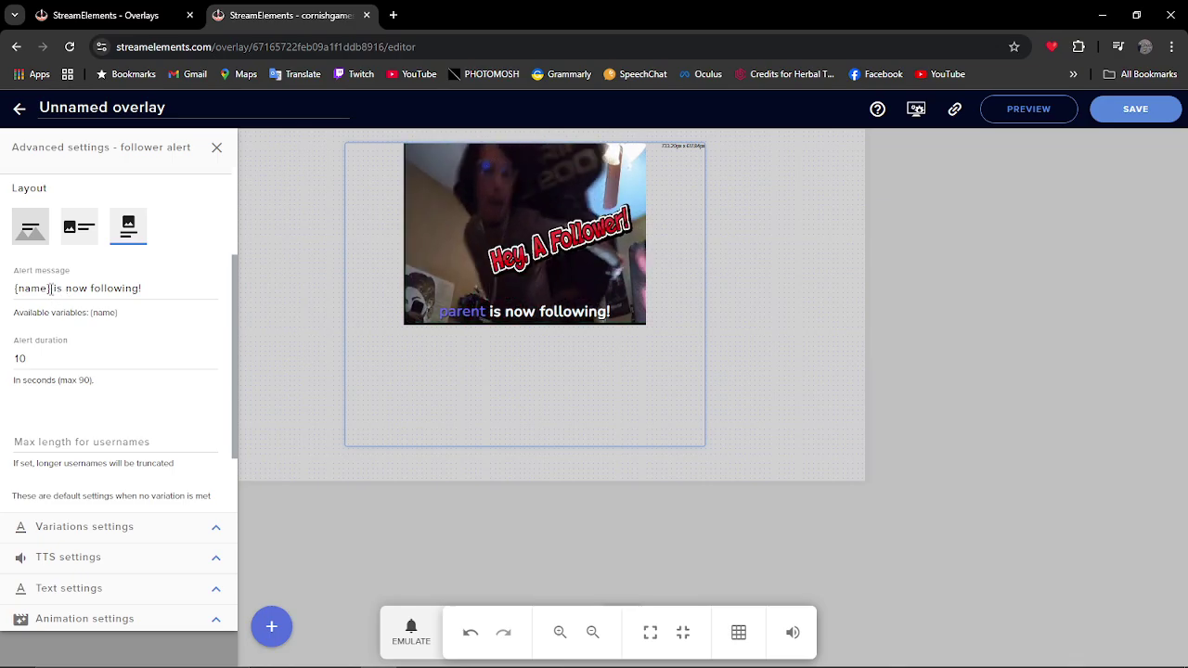
- Change the alert message to '{name} is a beast thank you for the follow' and test it
left_click_drag(51, 288, 140, 289)
key("BackSpace")
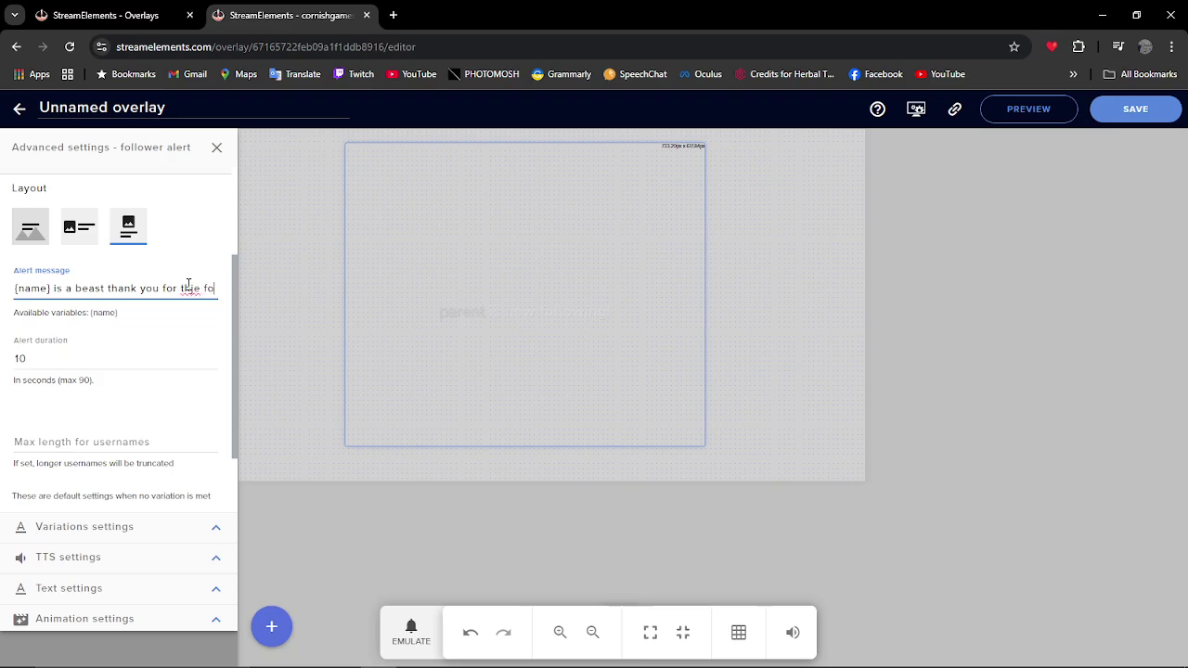
type("llow")
right_click(189, 285)
left_click(264, 306)
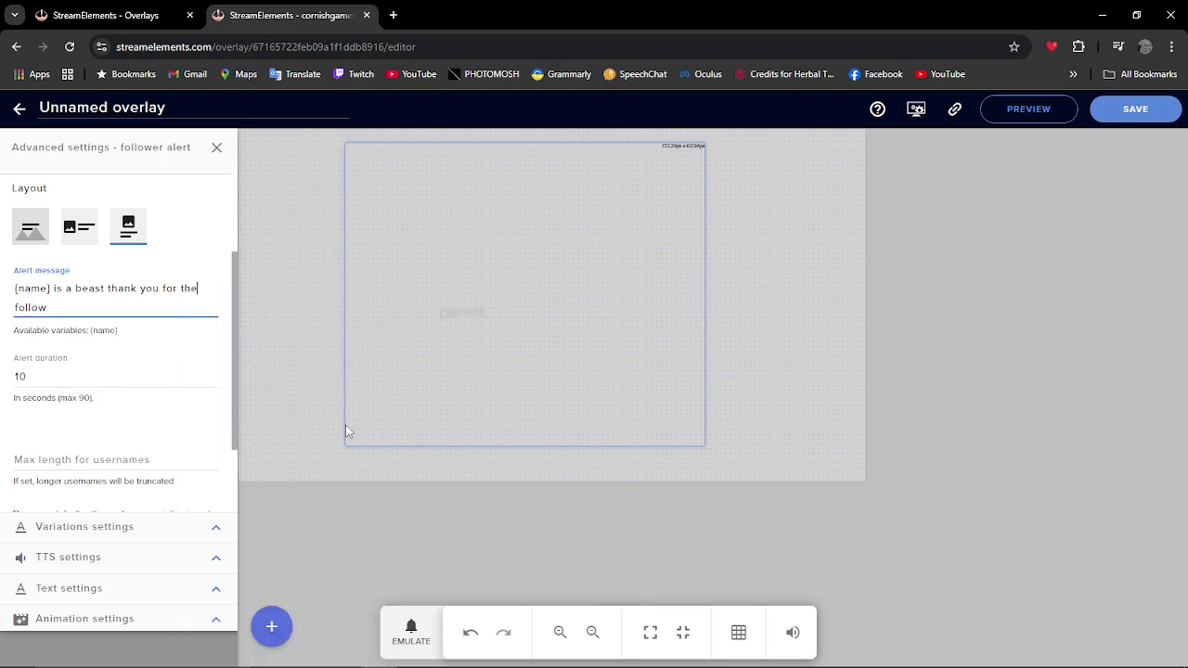
left_click(405, 634)
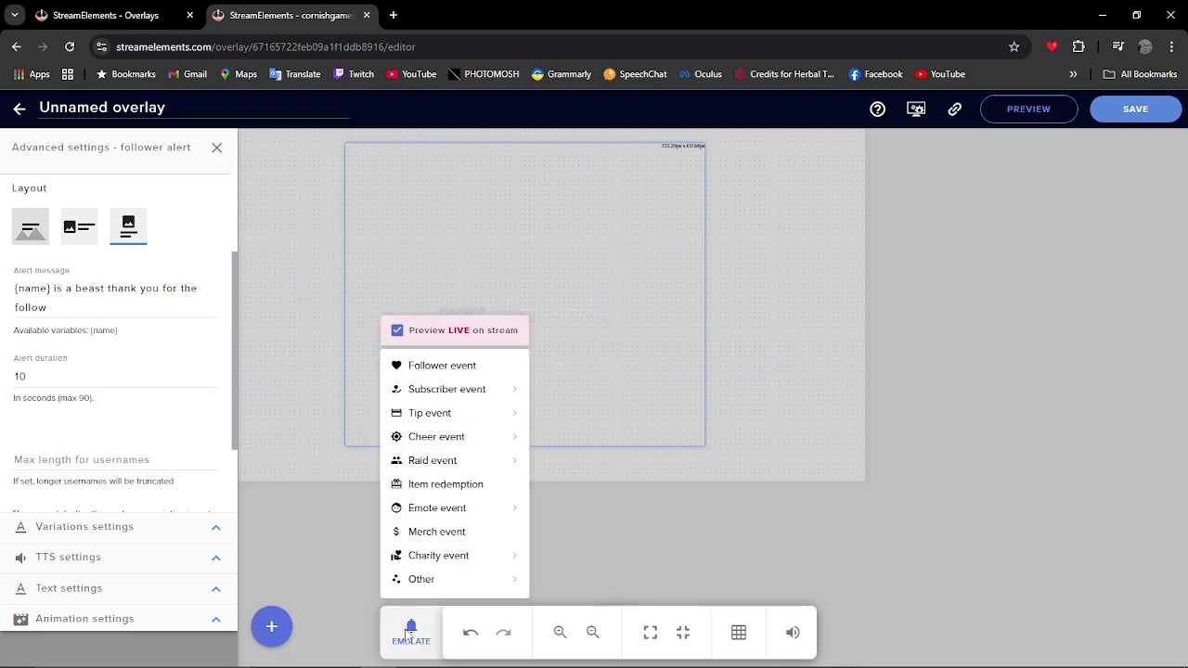
left_click(455, 365)
left_click(284, 379)
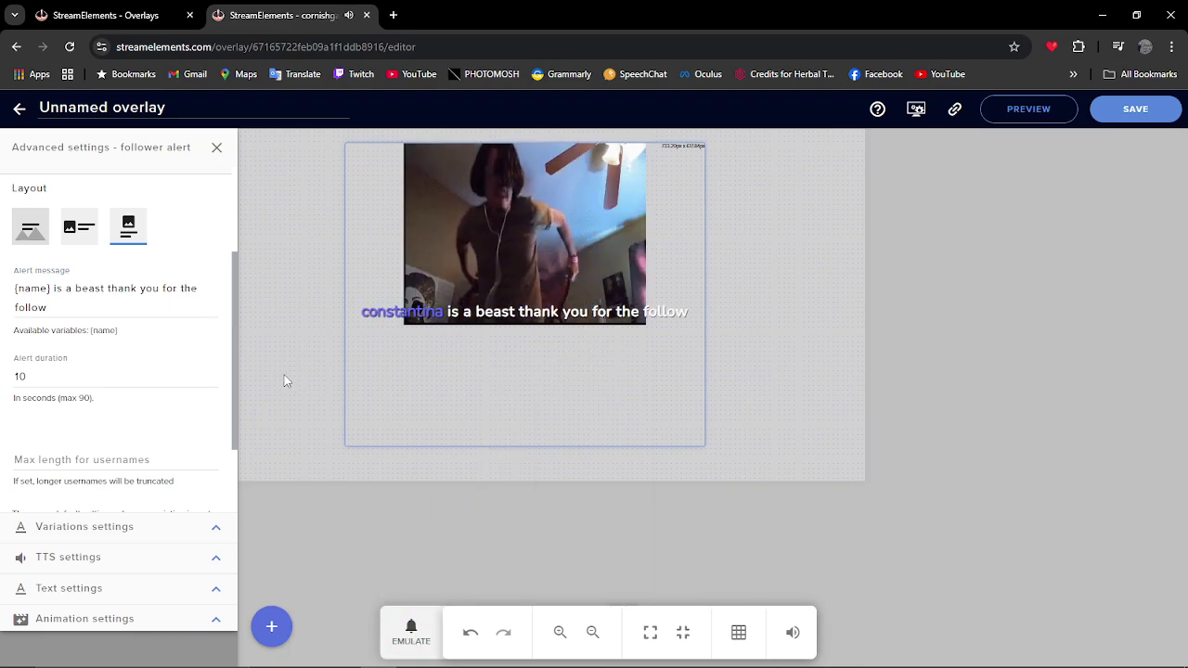
- Compare the image-beside-text and text-over-image layouts, returning to image-above-text
right_click(323, 381)
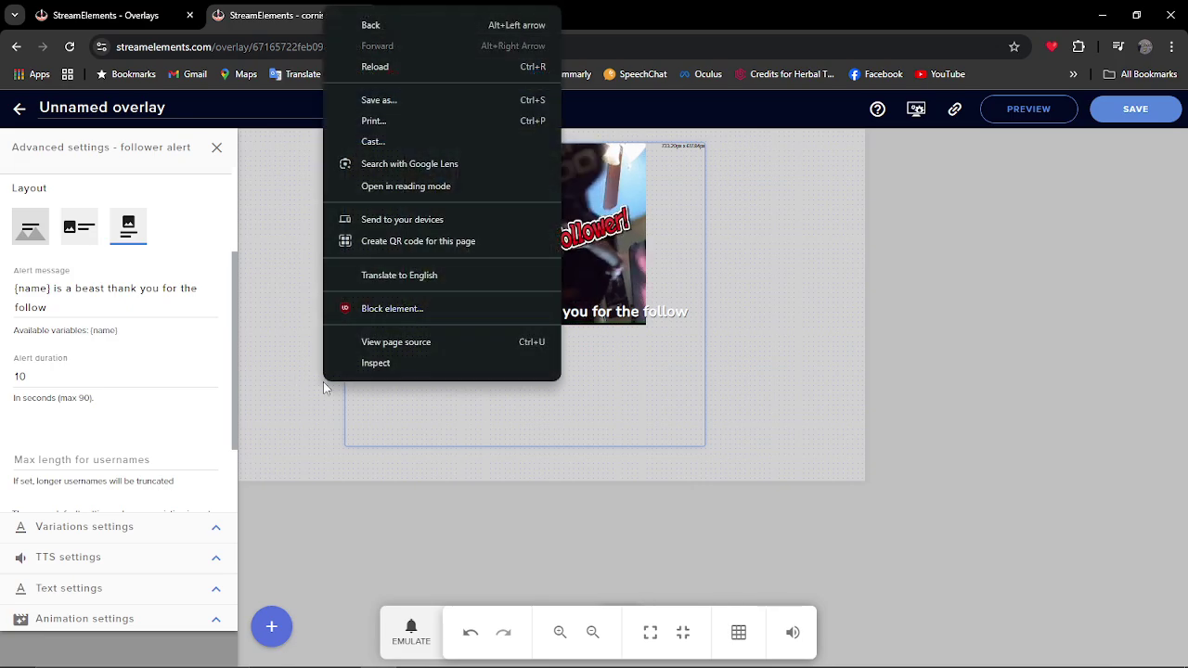
left_click(367, 545)
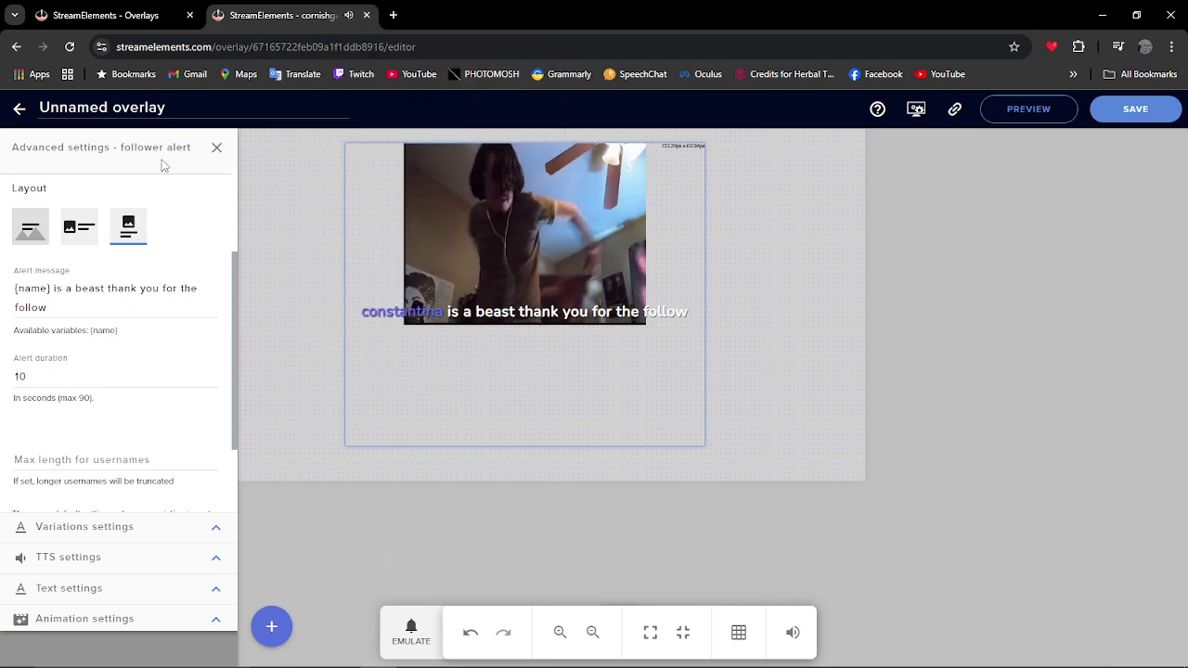
left_click(74, 227)
left_click(38, 229)
left_click(128, 226)
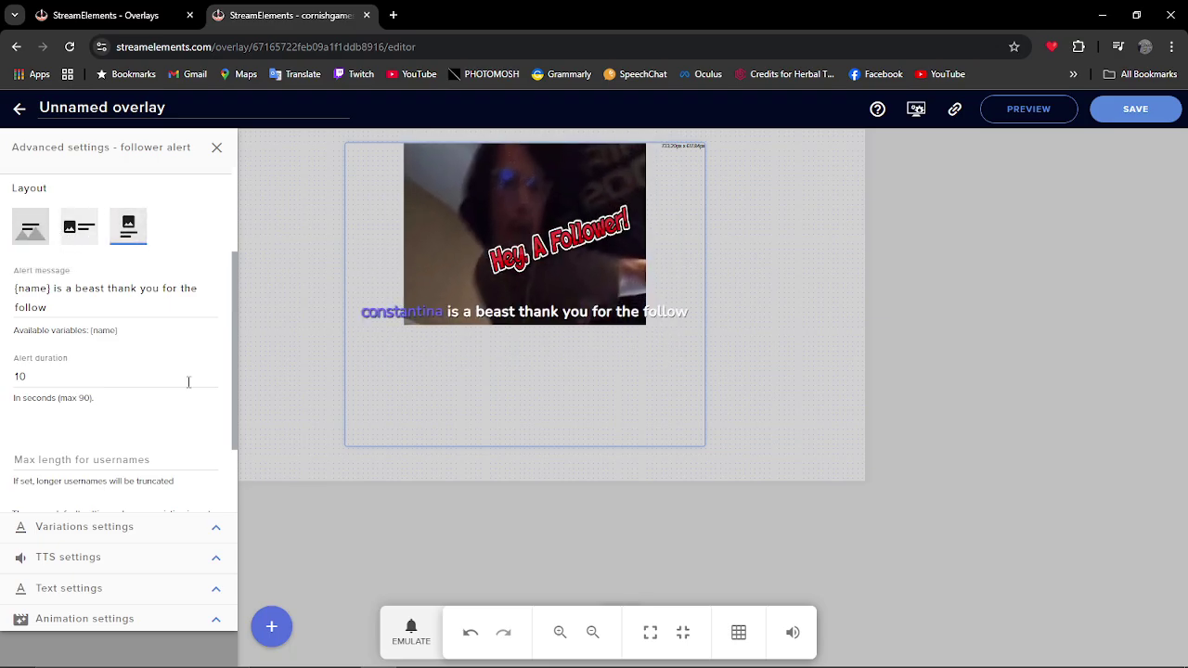
- Check the variations settings, then select the AlertBox 1 layer and open its subscriber alert settings
left_click(128, 528)
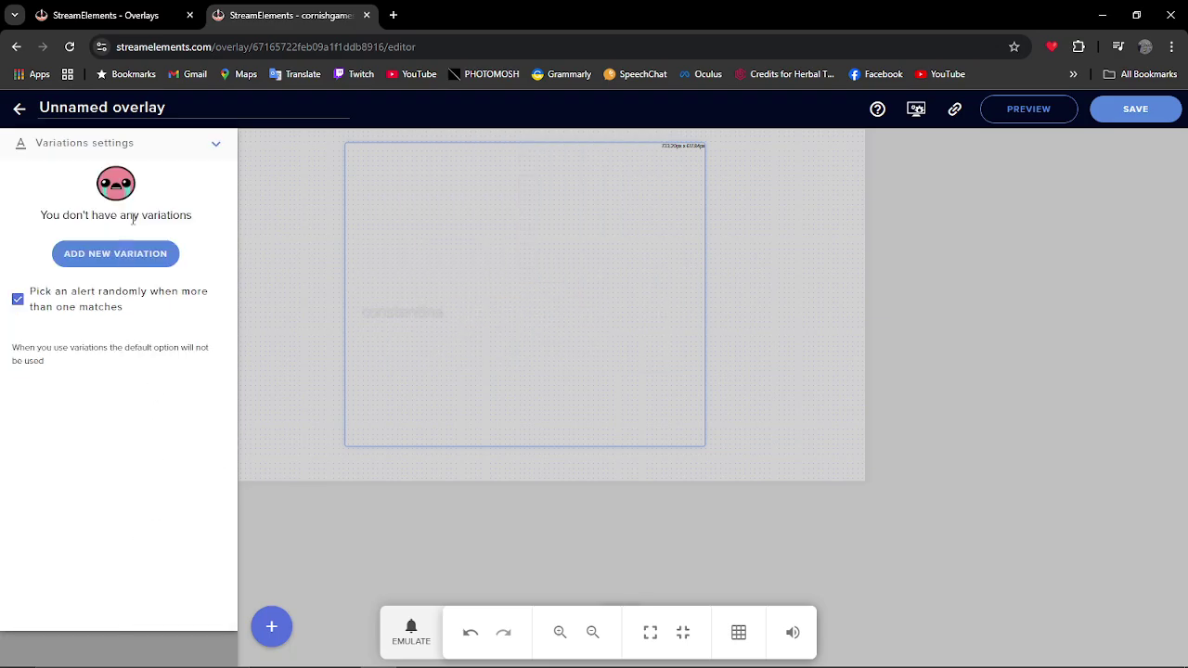
left_click(227, 145)
left_click(180, 155)
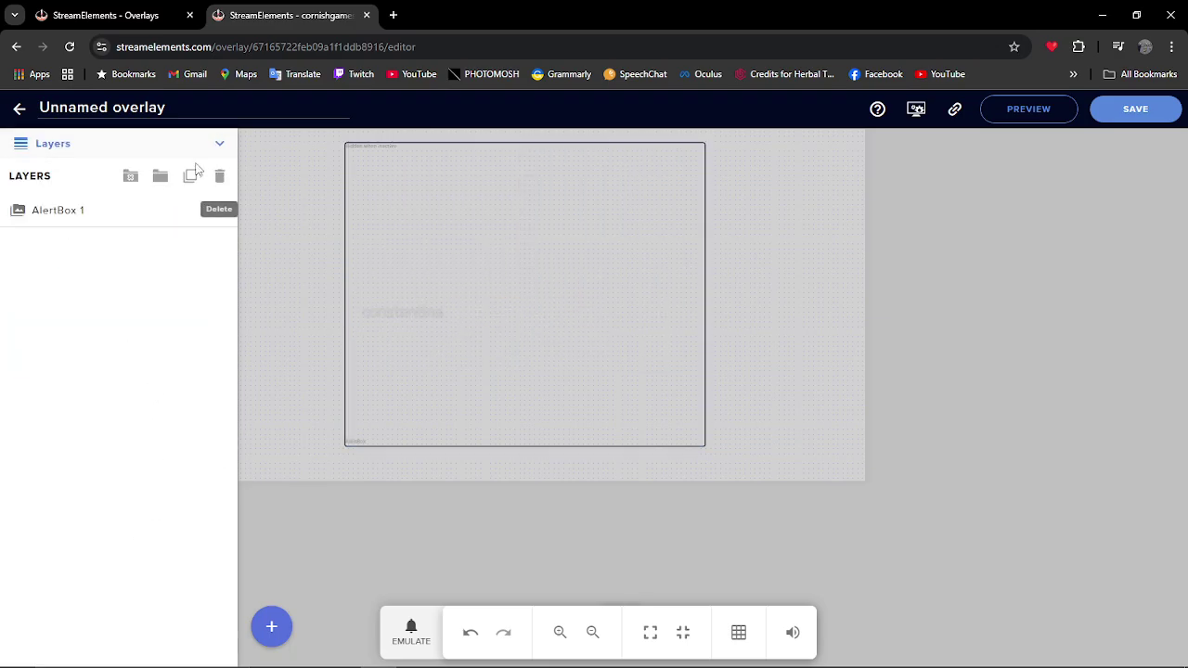
left_click(41, 206)
left_click(139, 247)
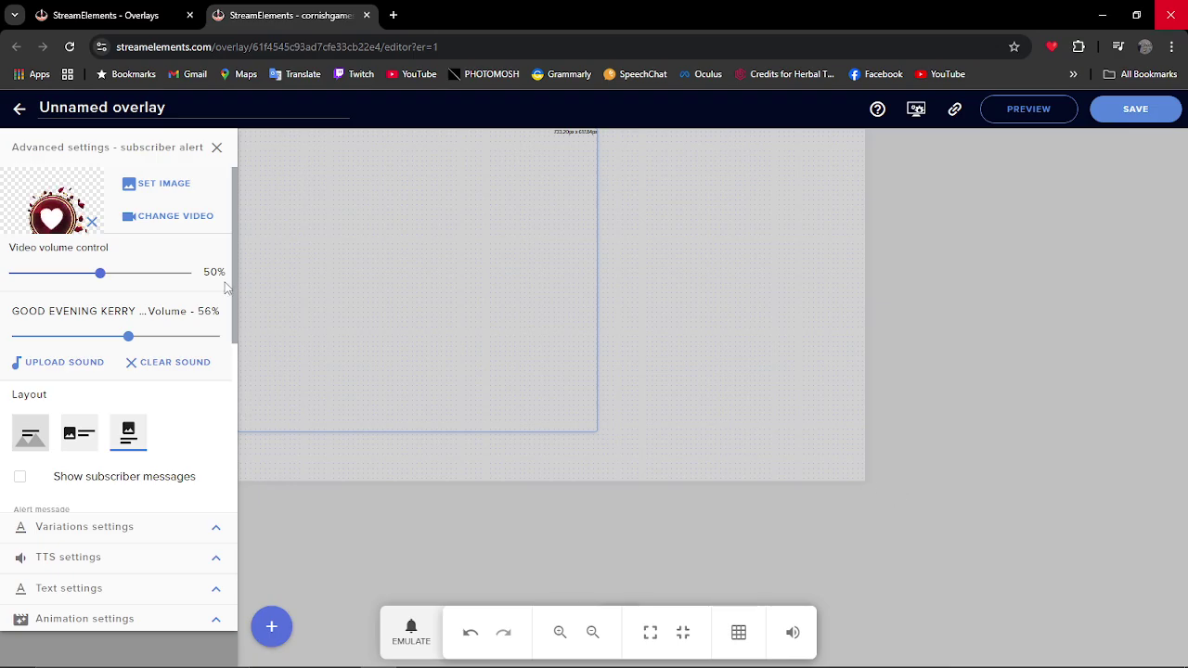
- Upload the ezgif GIF from the alert GIFs folder as the subscriber alert image
left_click(177, 190)
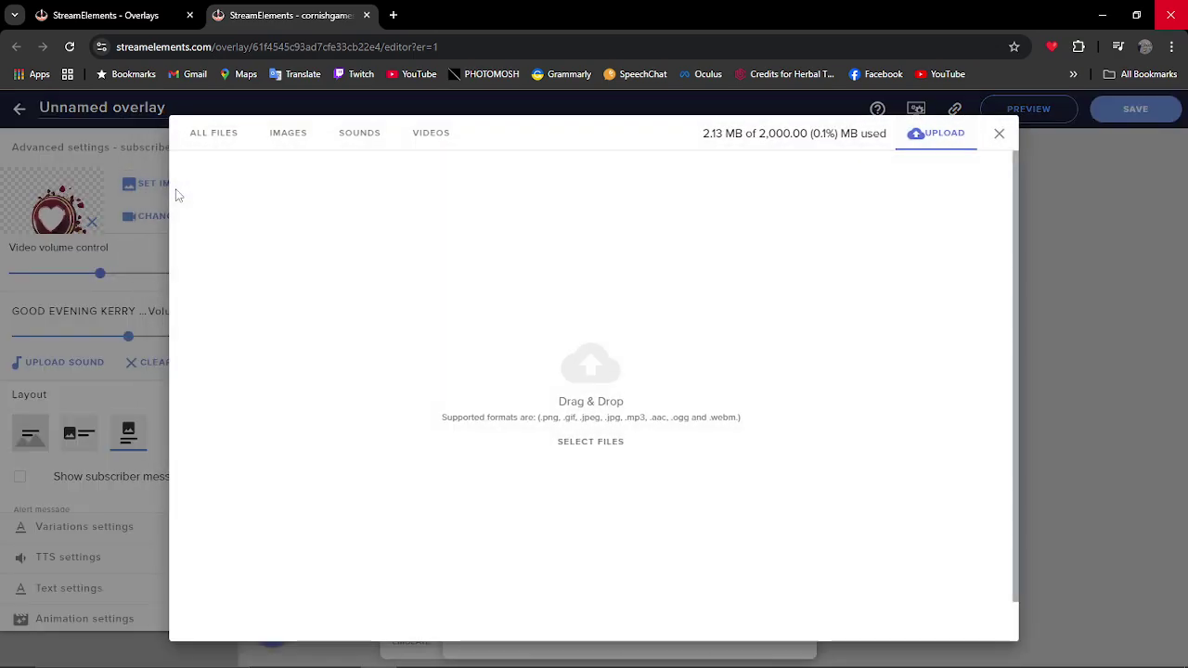
left_click(202, 137)
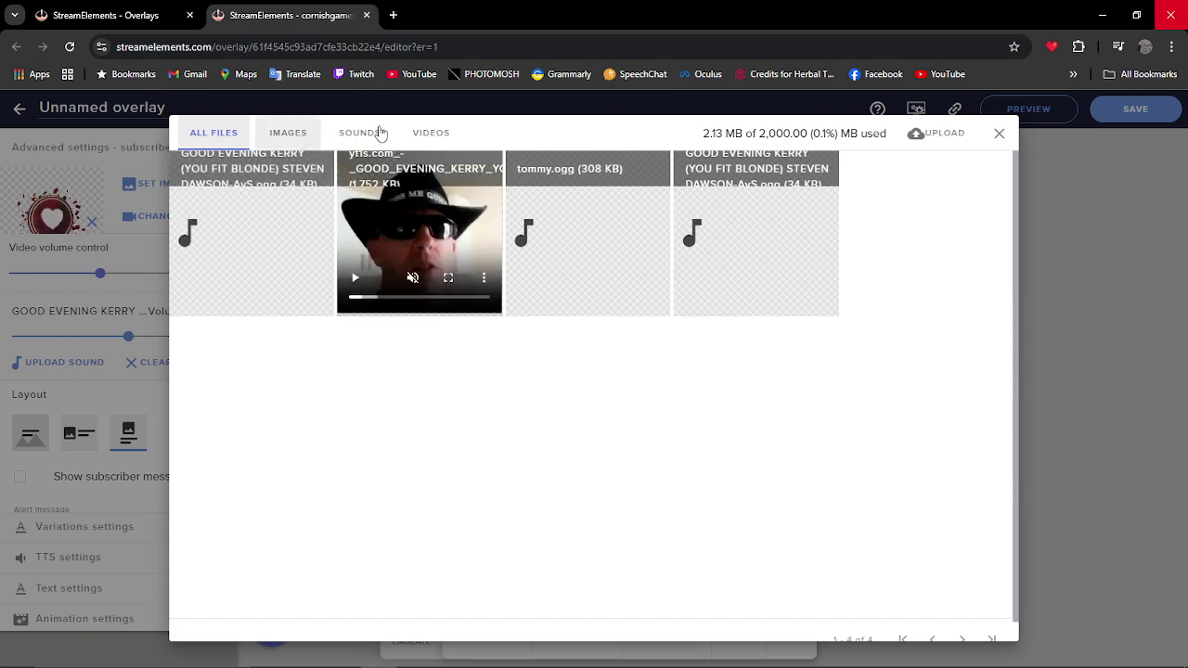
left_click(937, 136)
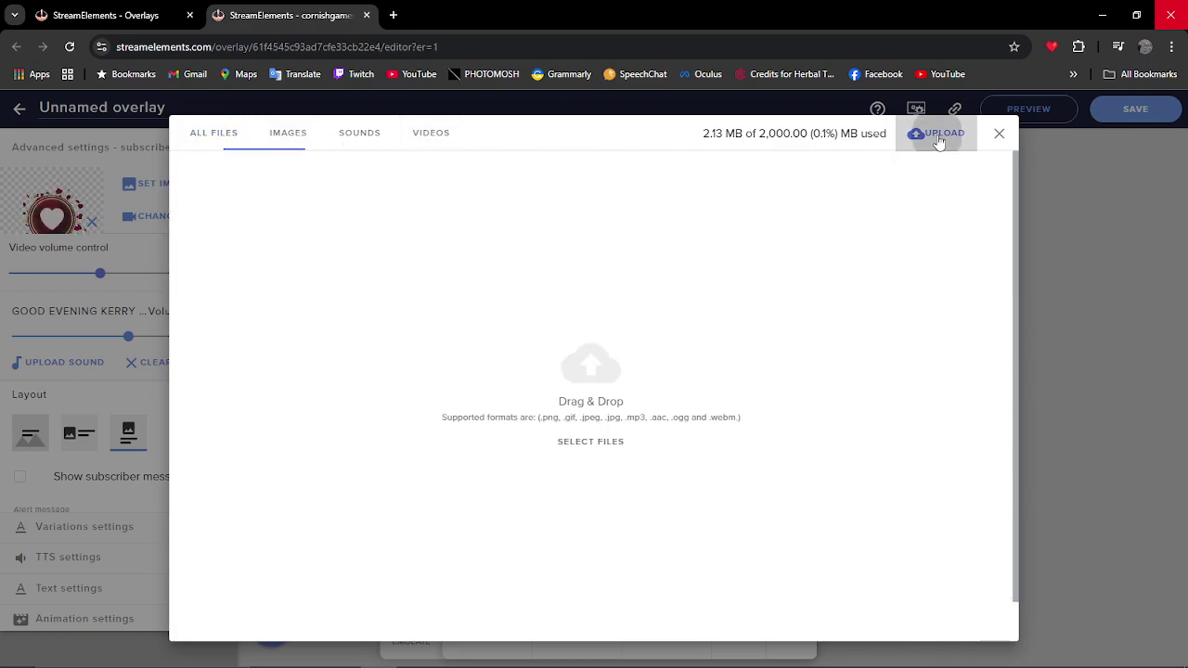
key("alt+Tab")
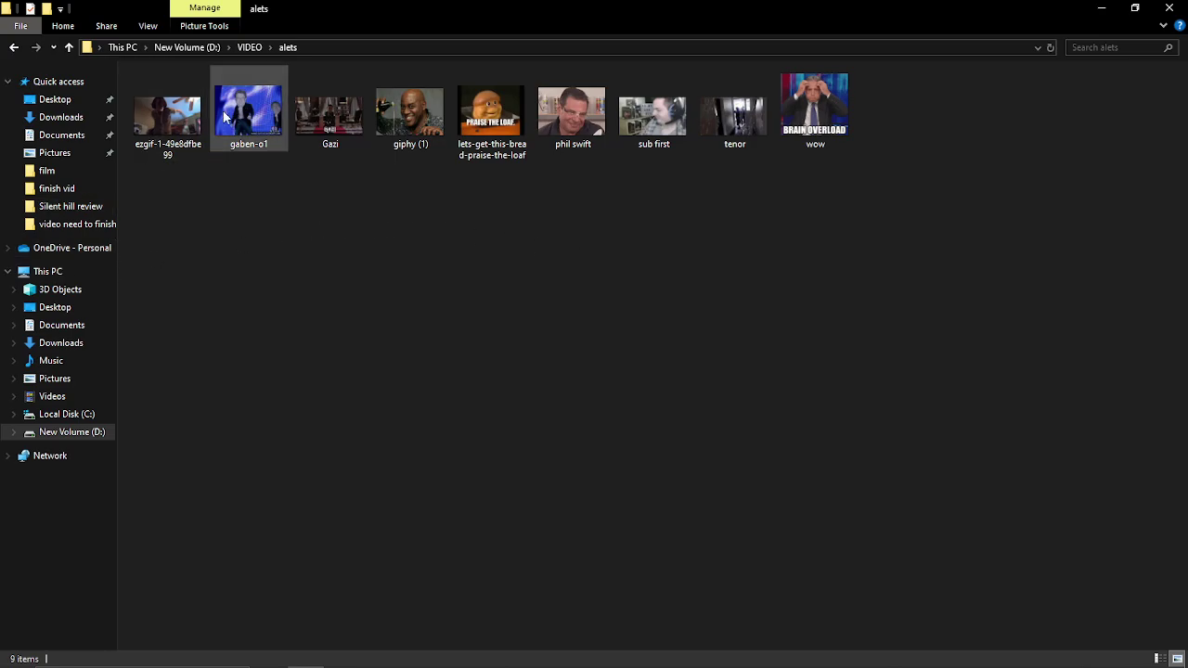
left_click_drag(595, 17, 735, 199)
left_click_drag(629, 301, 362, 375)
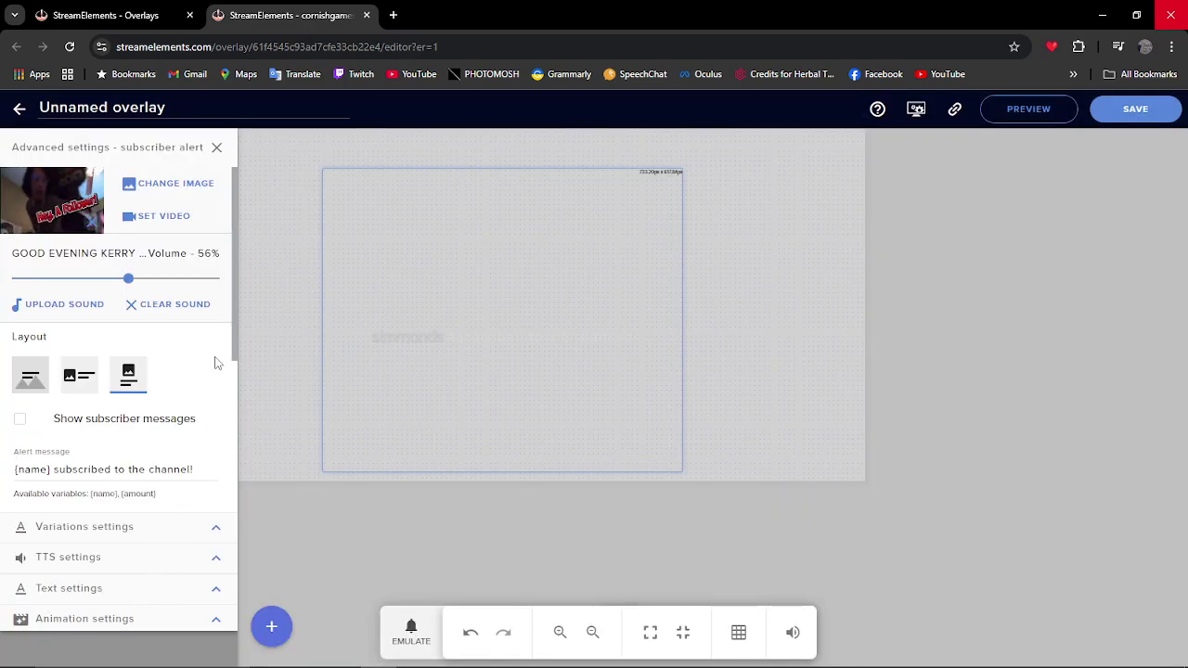
- Scroll through the subscriber alert's advanced settings and close them back to the alert list
scroll(232, 351, "down", 2)
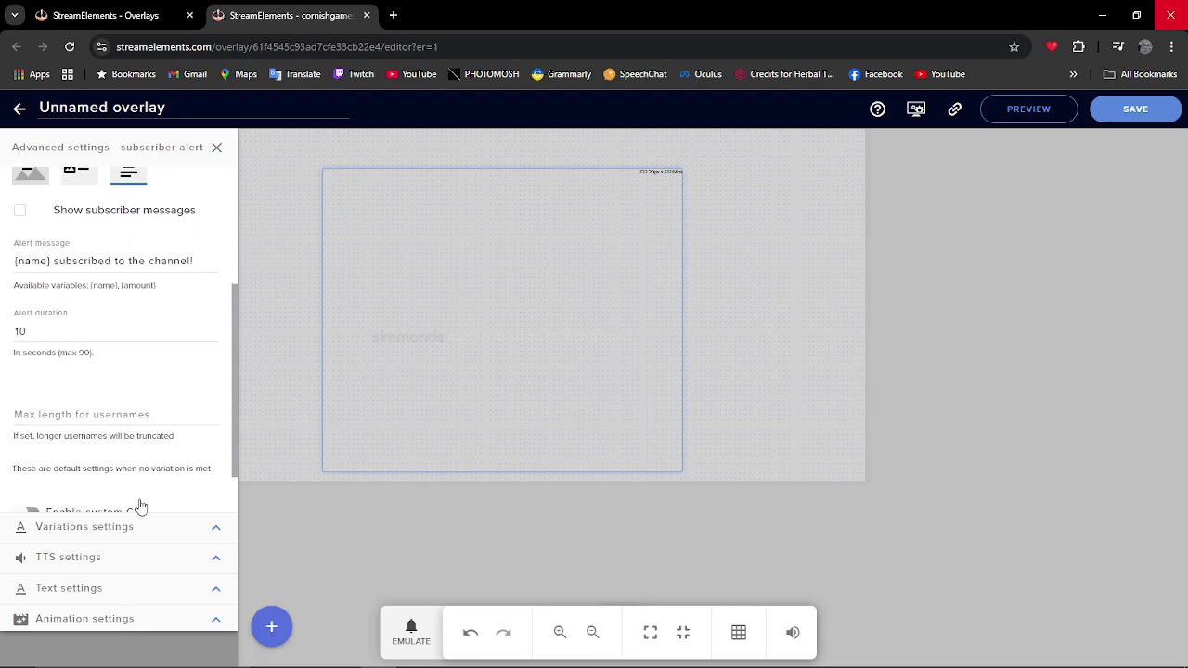
left_click_drag(234, 386, 234, 148)
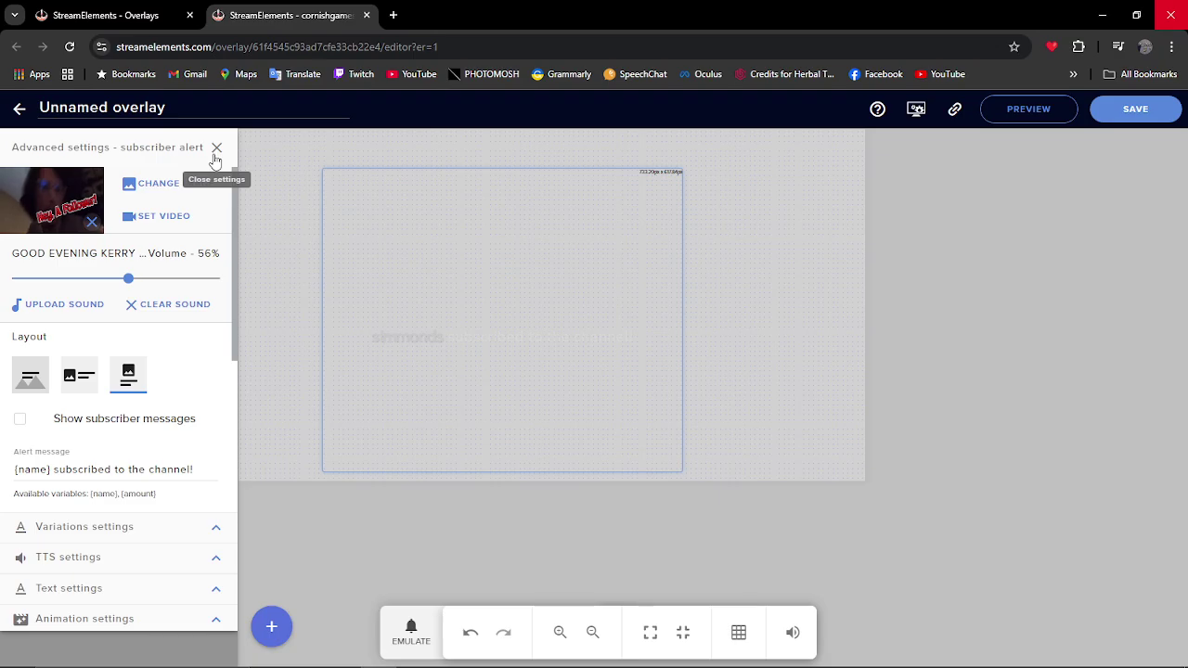
left_click(217, 148)
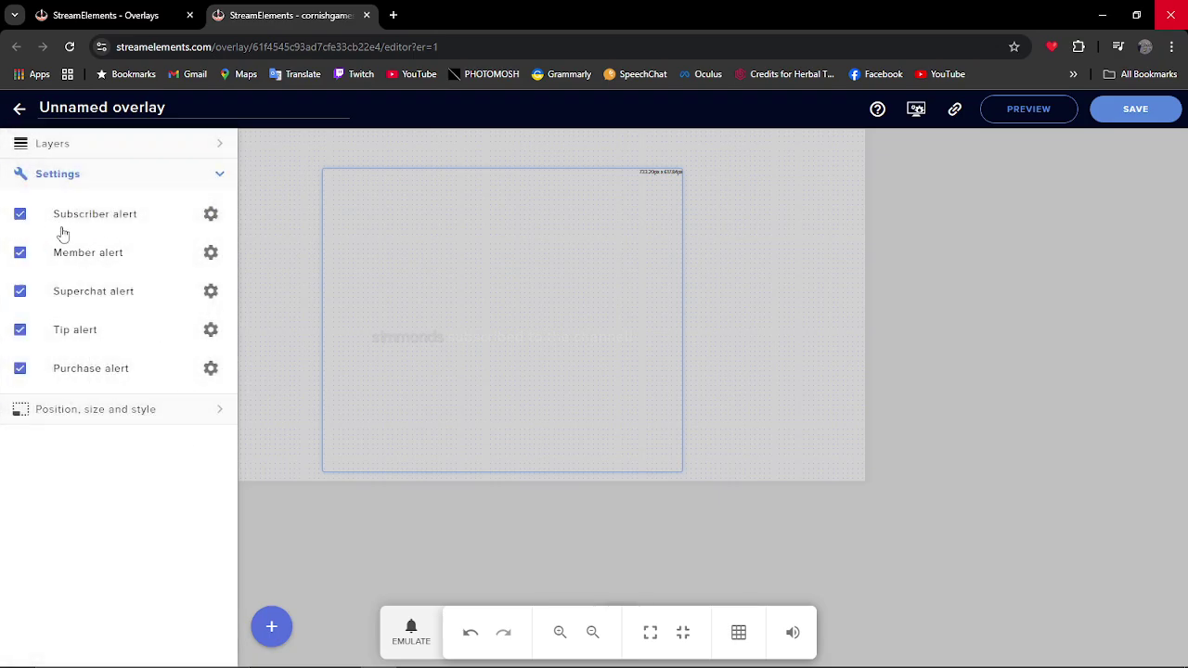
- Emulate a $10 superchat event, then open the superchat alert's sound library
left_click(212, 294)
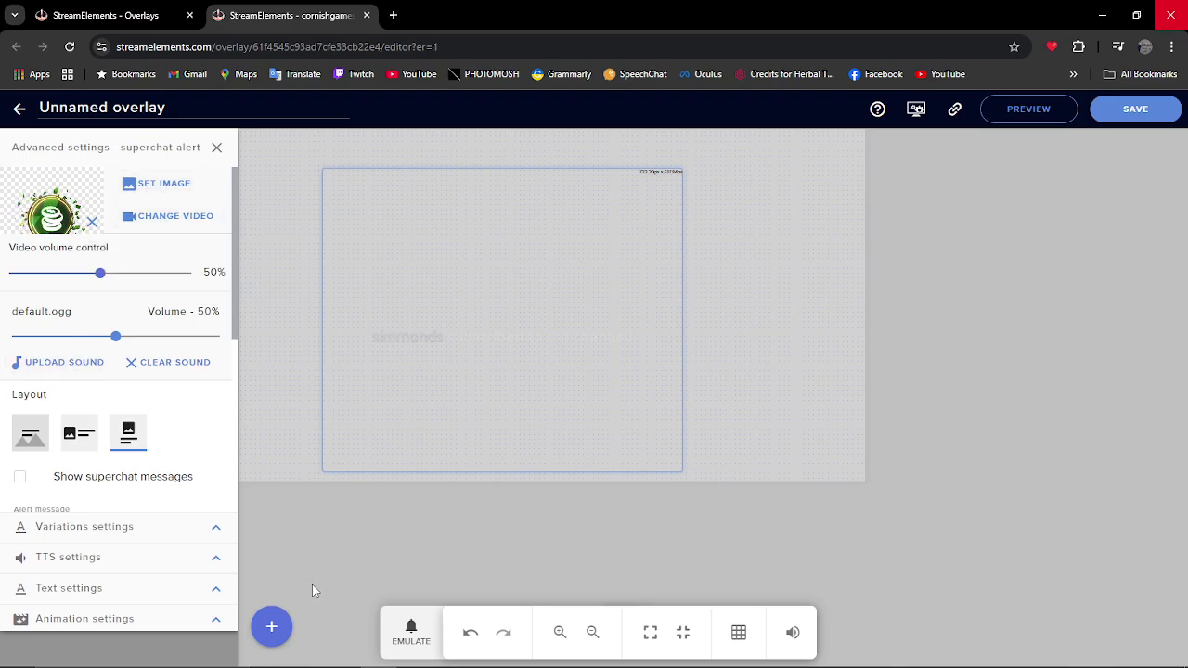
left_click(415, 650)
mouse_move(440, 518)
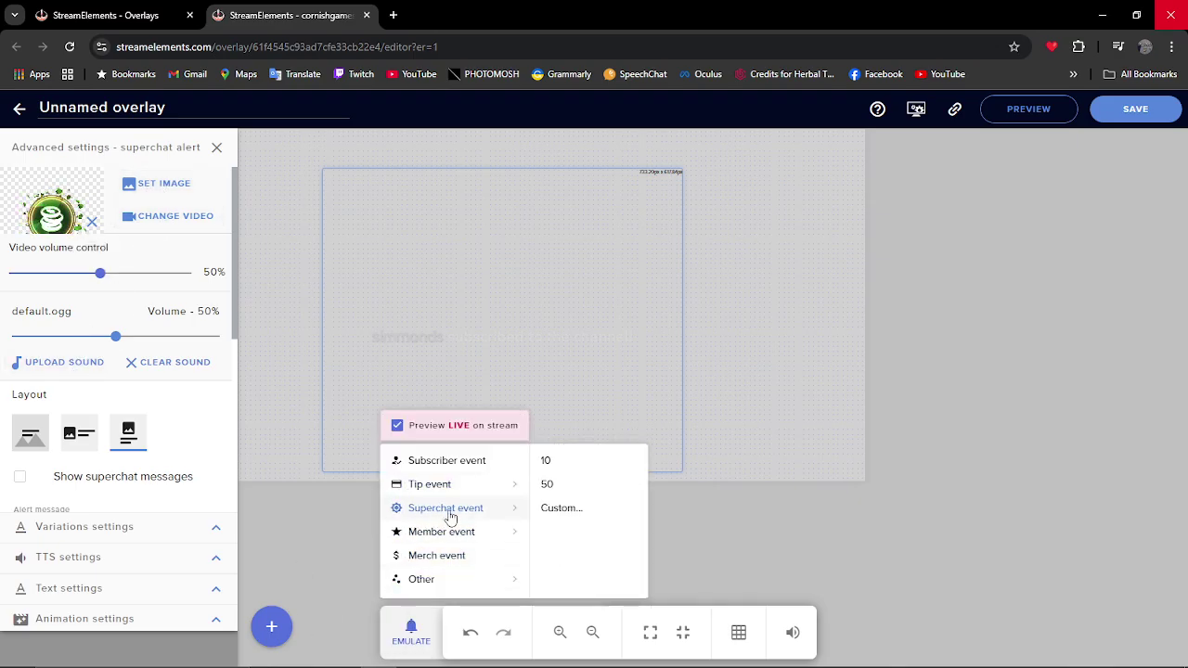
left_click(556, 461)
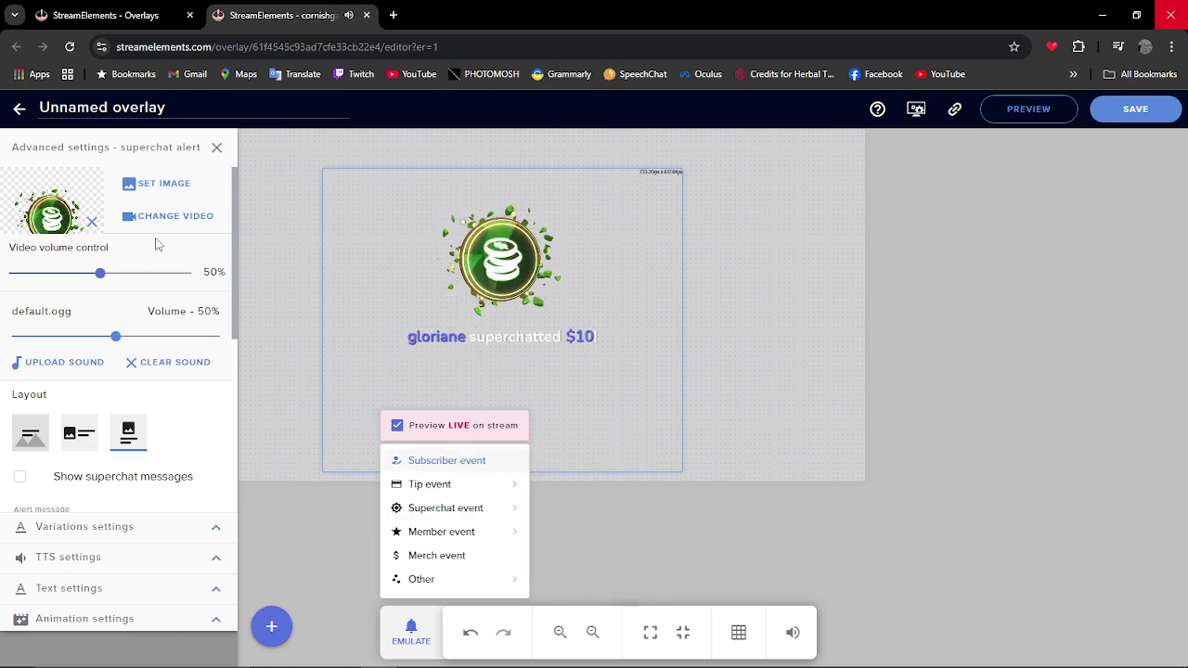
left_click(72, 366)
left_click(73, 365)
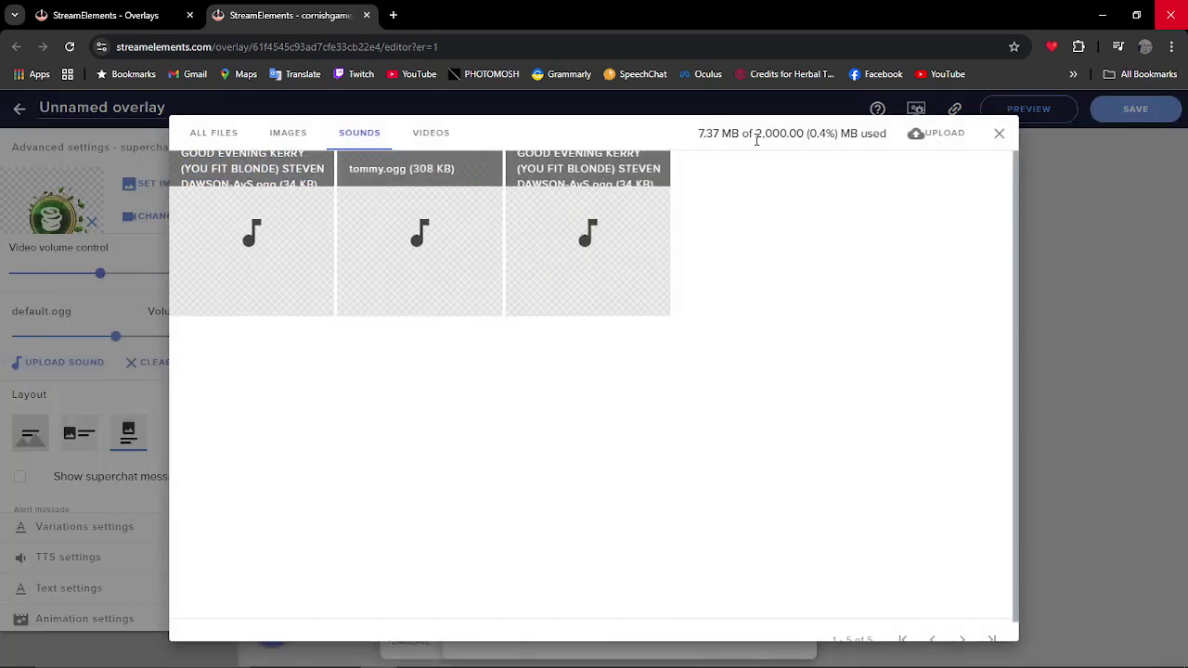
- Upload lets-get-this-bread-praise-the-loaf.gif from the alert GIFs folder into the media library
left_click(305, 654)
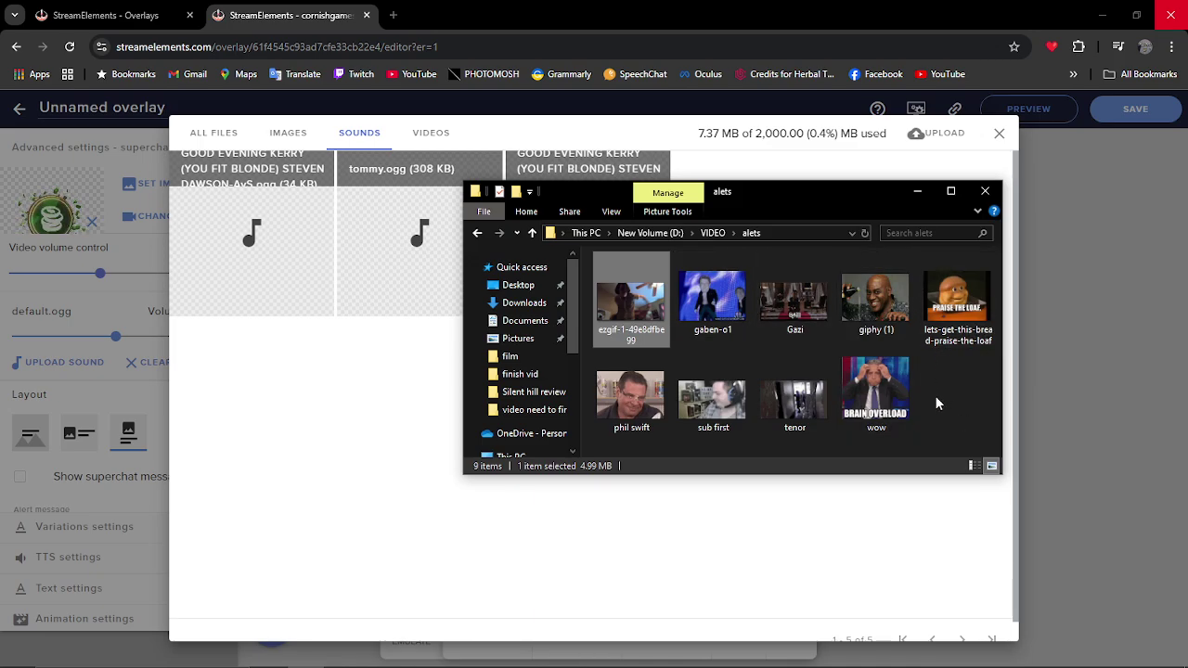
left_click_drag(966, 316, 310, 498)
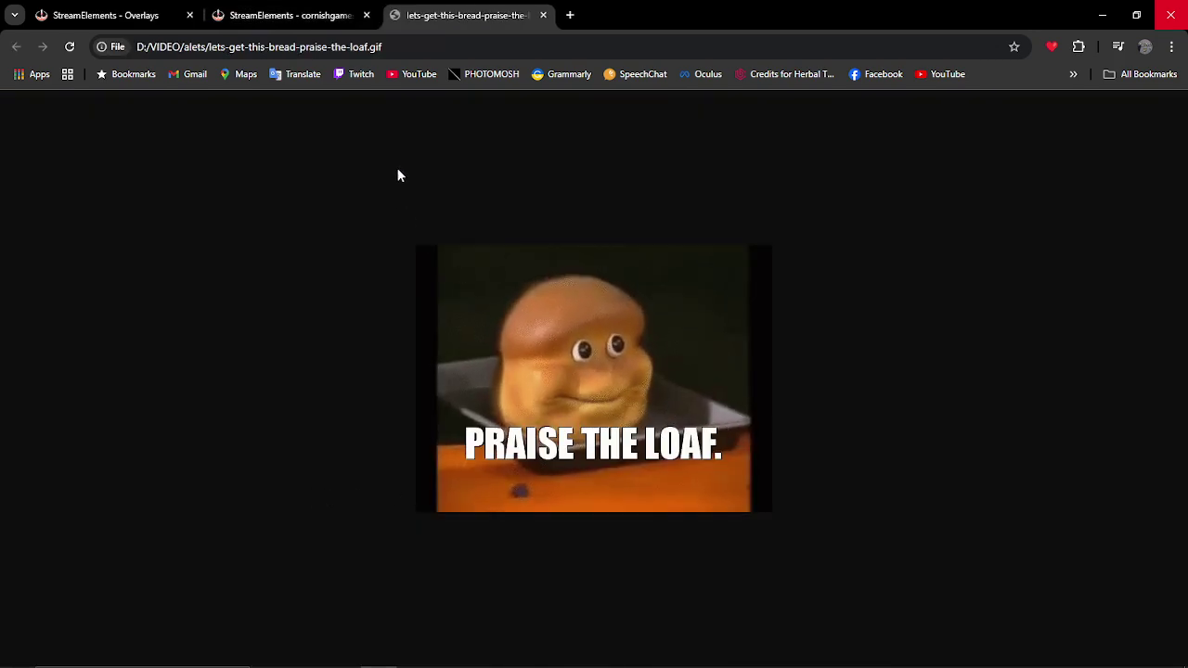
left_click(543, 14)
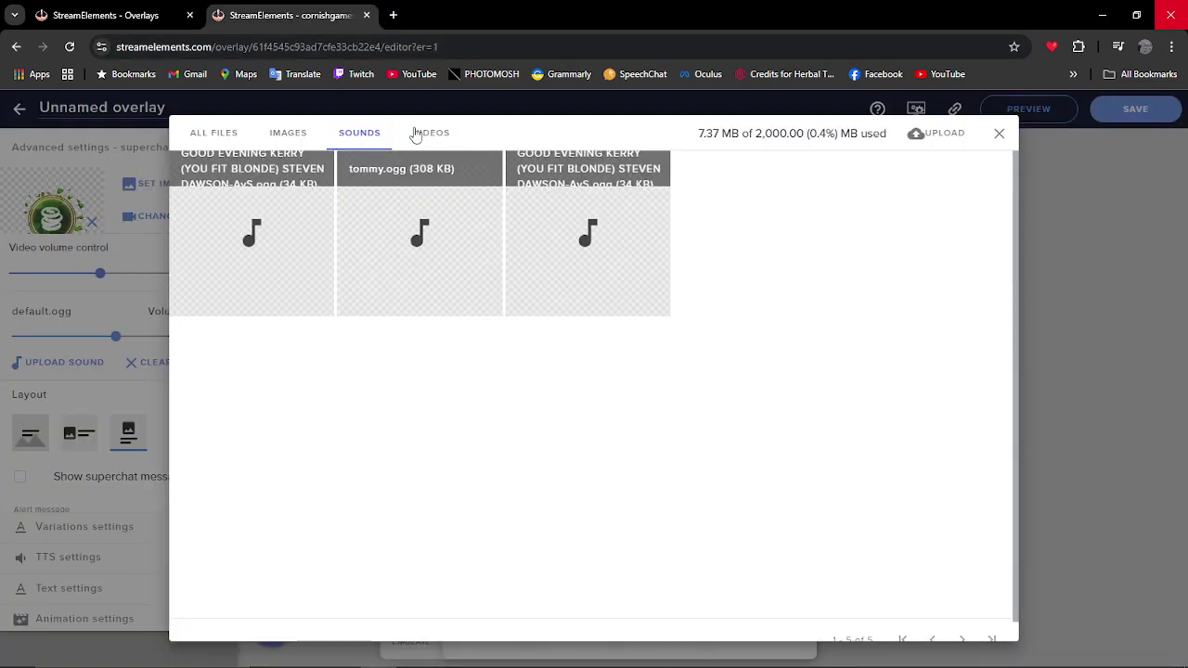
left_click(932, 137)
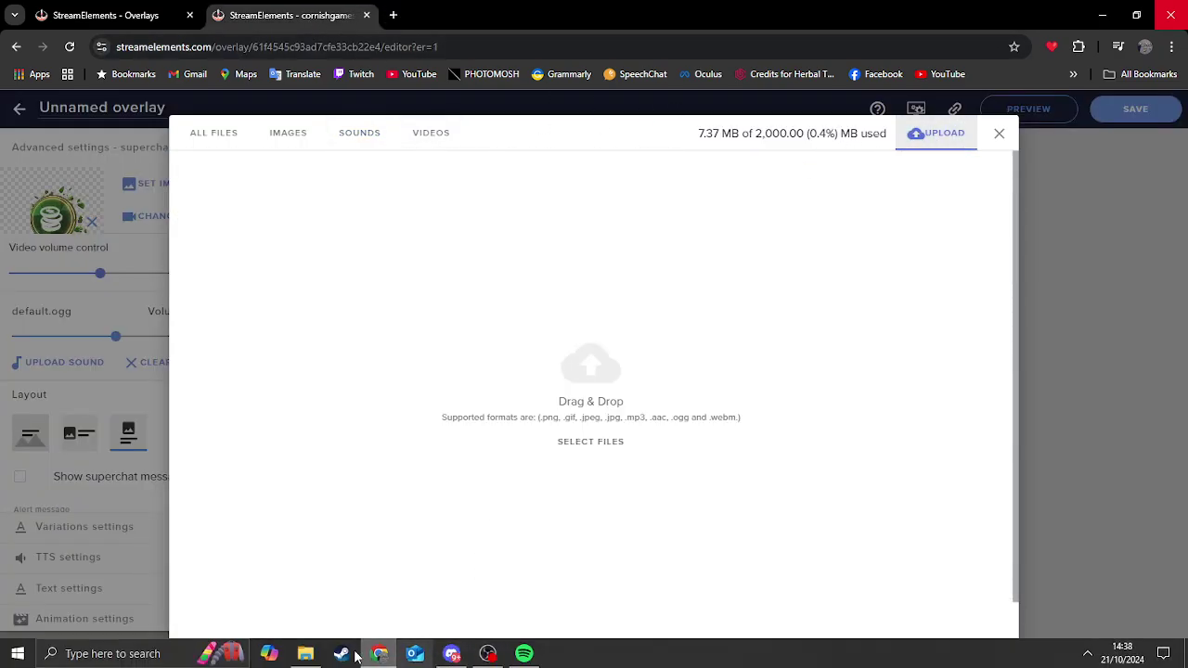
left_click(306, 654)
left_click_drag(957, 296, 372, 452)
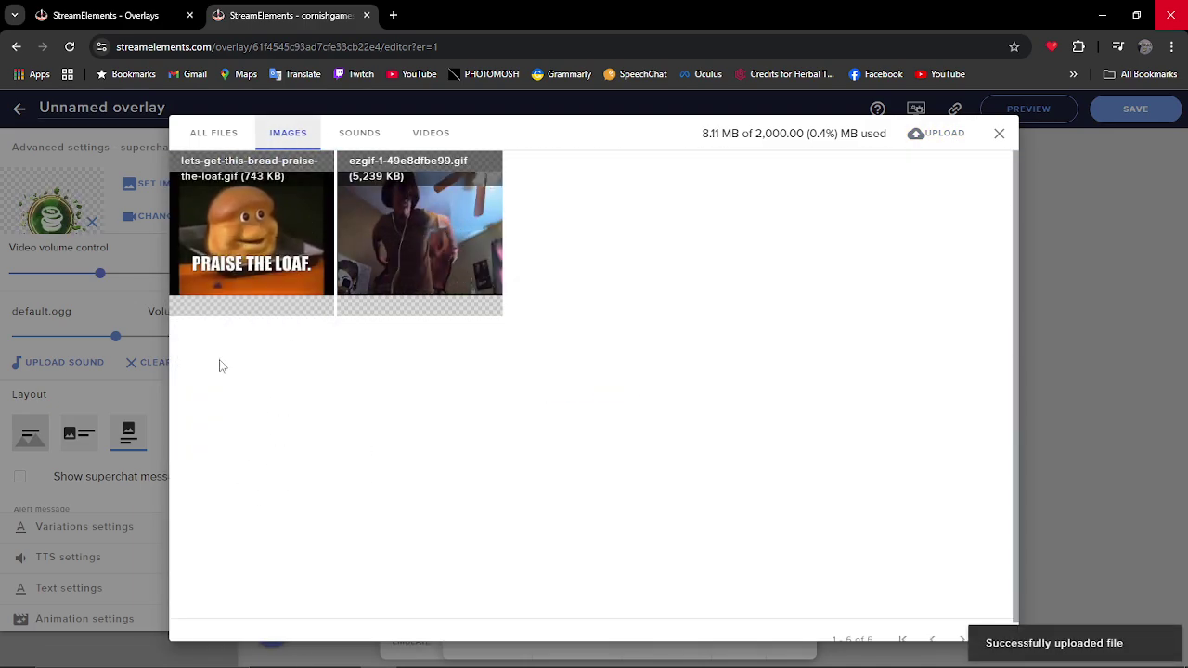
- Set the 'Praise the Loaf' GIF from the image library as the superchat alert's image
left_click(72, 243)
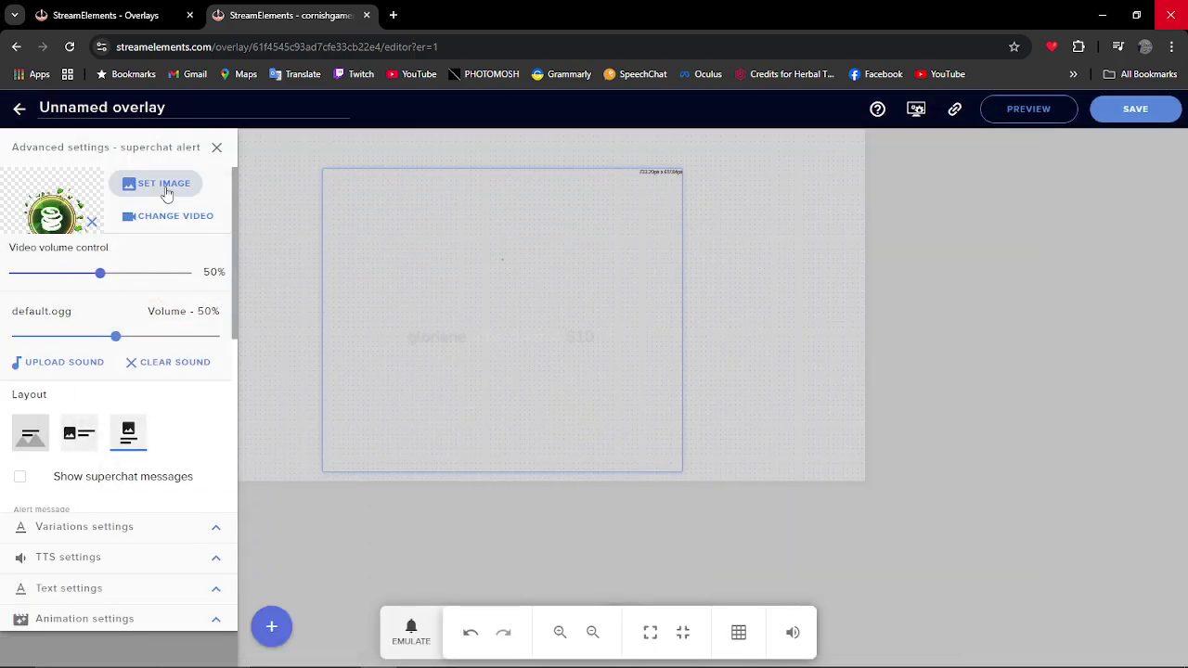
left_click(165, 184)
left_click(212, 169)
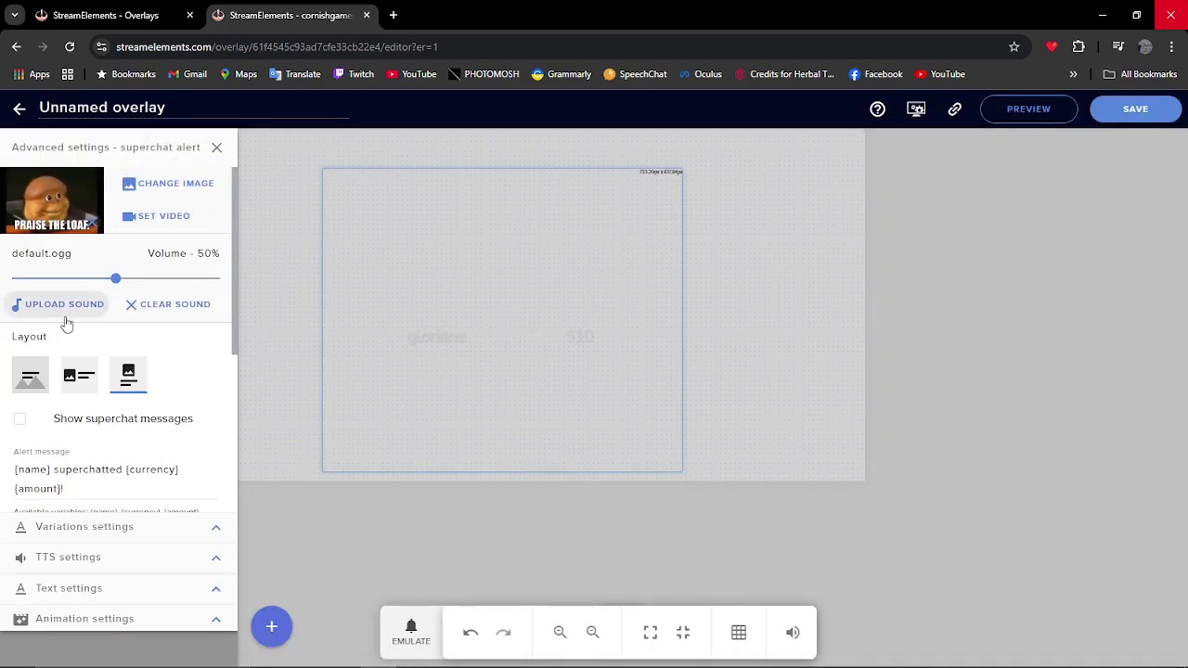
- Browse File Explorer to Music > music > sound alets, then reopen the superchat sound library
left_click(306, 654)
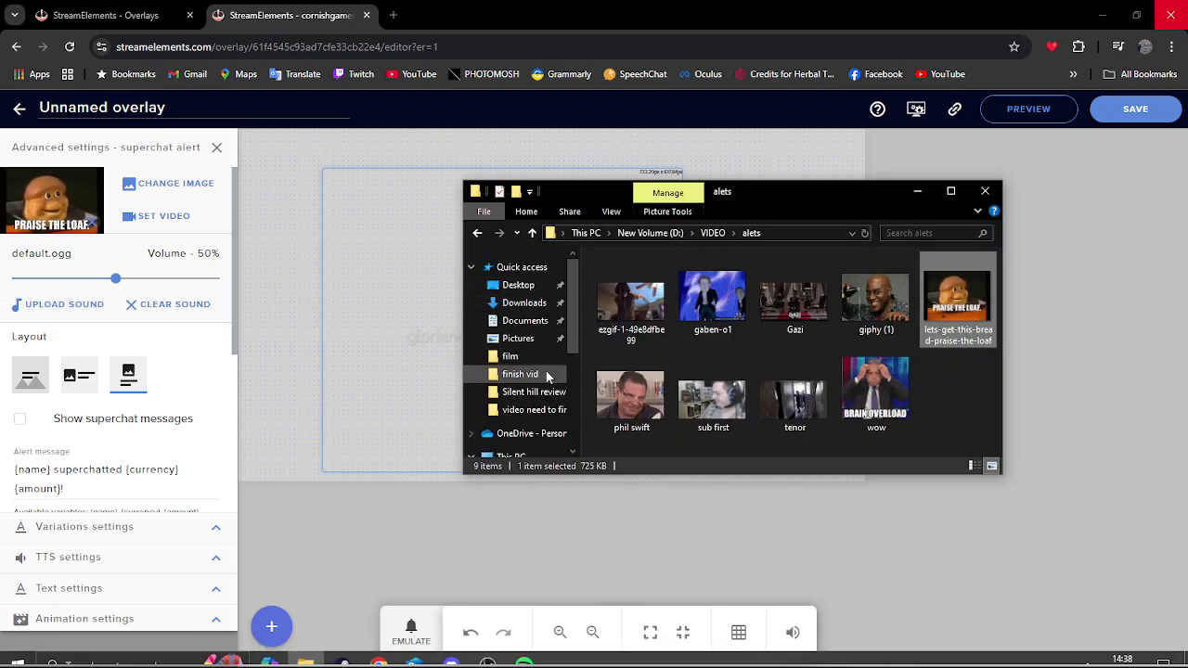
left_click_drag(575, 325, 498, 589)
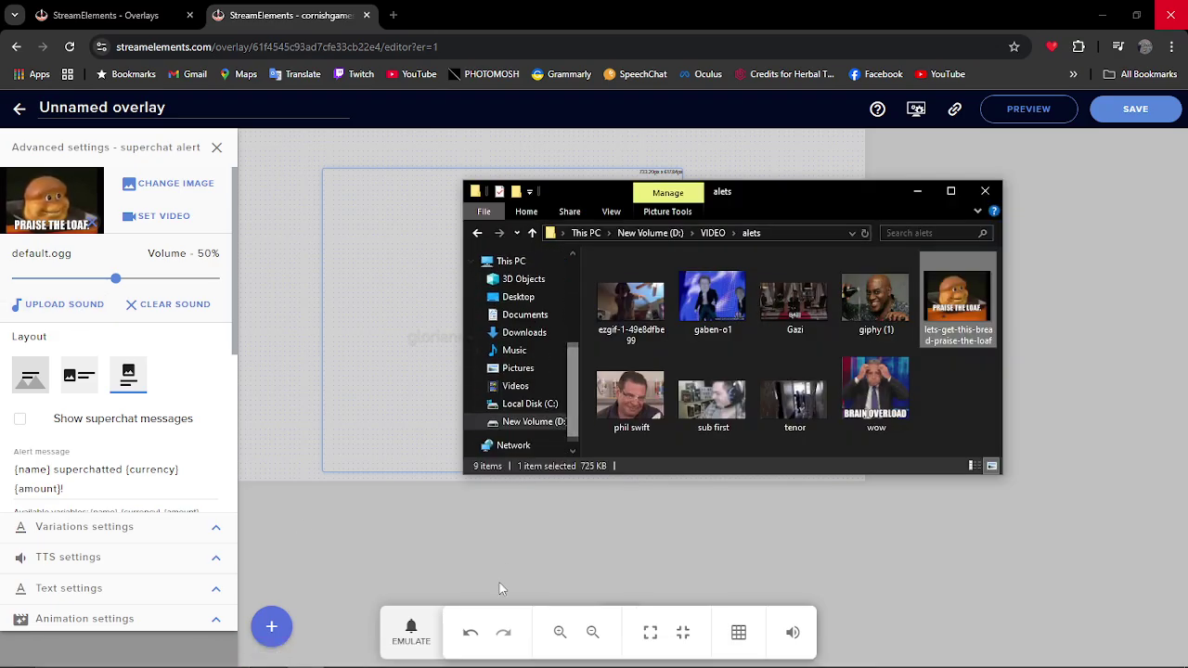
left_click(527, 351)
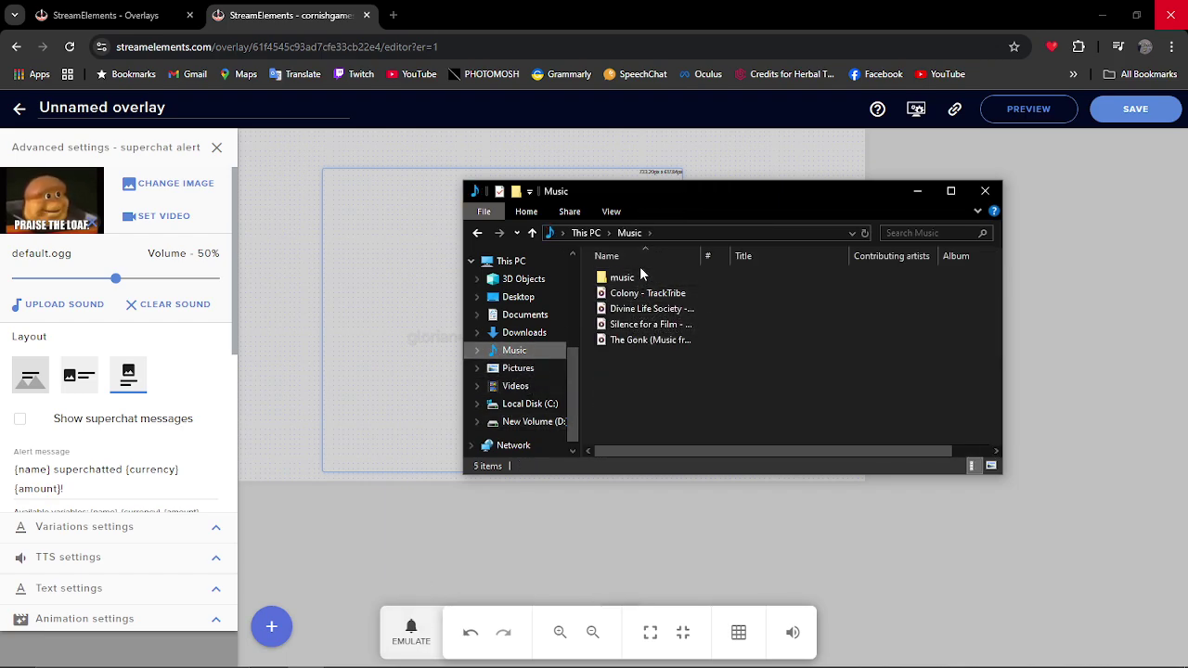
double_click(636, 277)
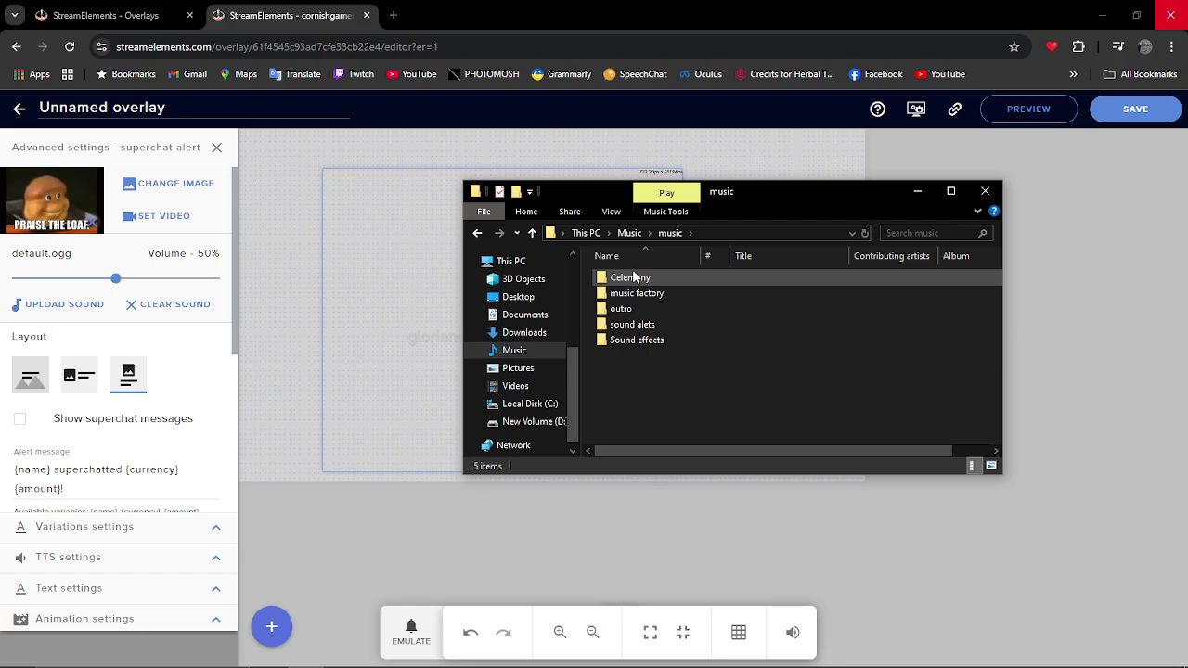
double_click(633, 324)
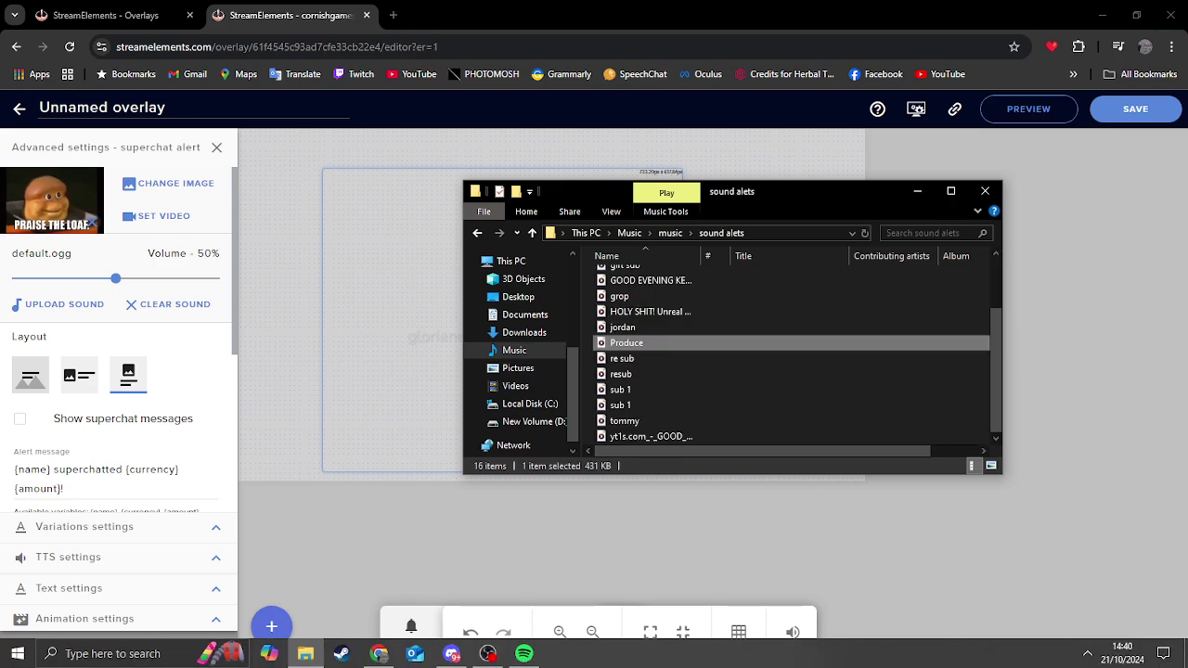
left_click(47, 307)
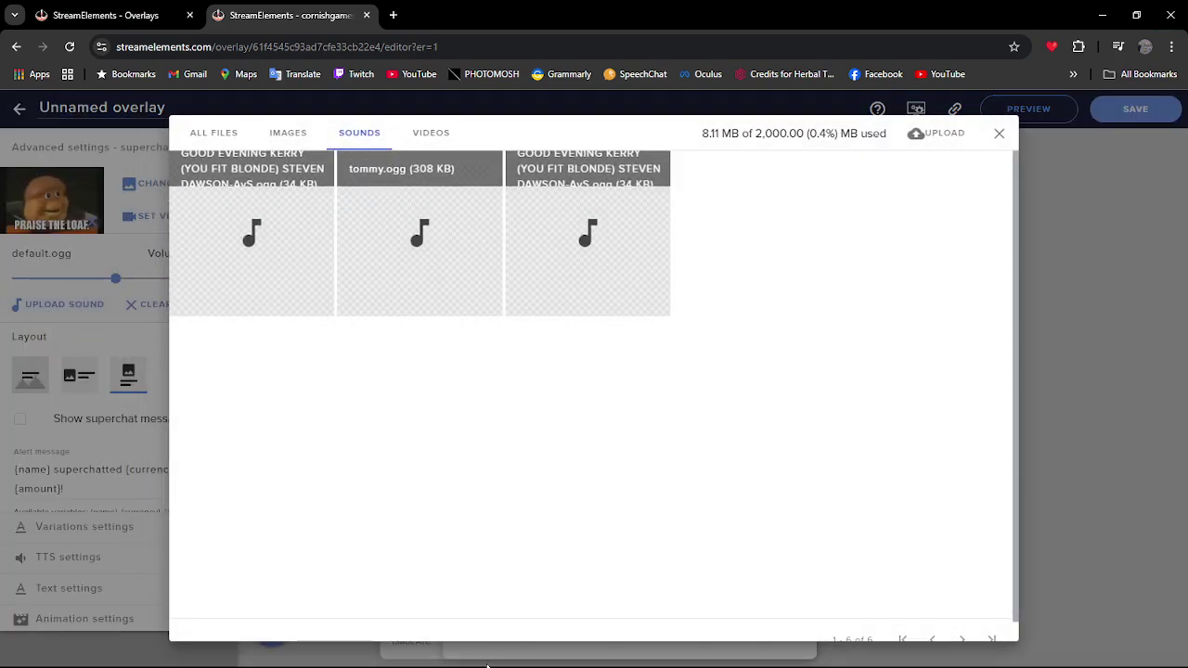
- Select every clip in the sound alets folder and drop them into the media library's upload area
left_click(939, 133)
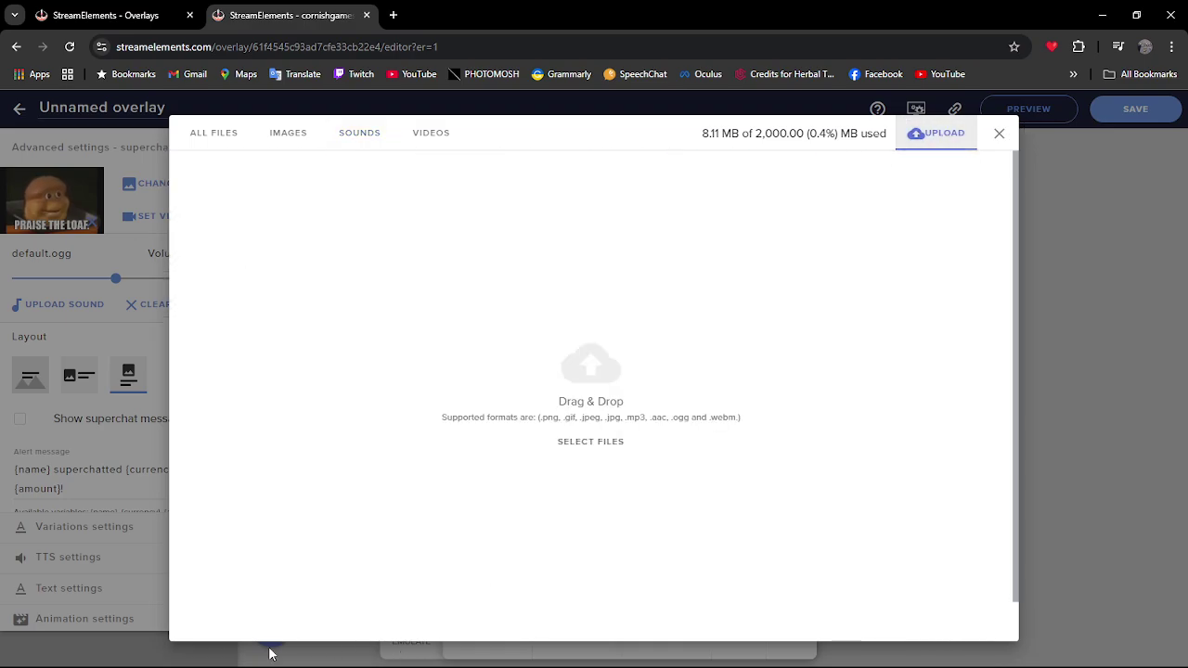
key("alt+Tab")
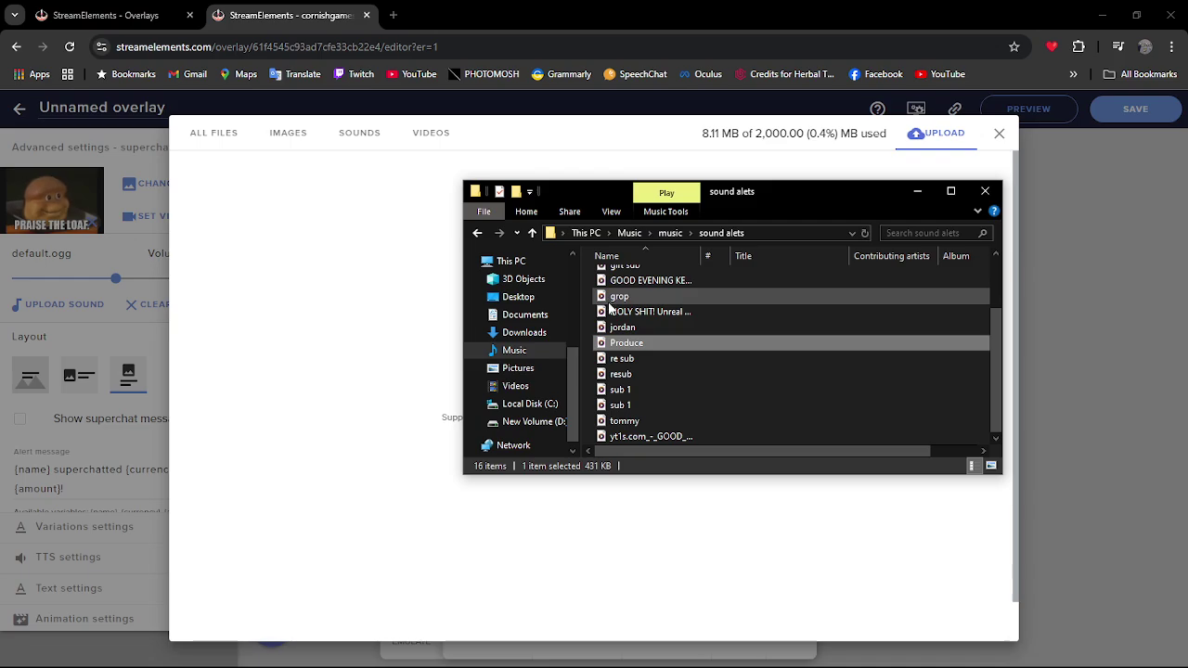
key("ctrl+a")
left_click_drag(619, 310, 341, 351)
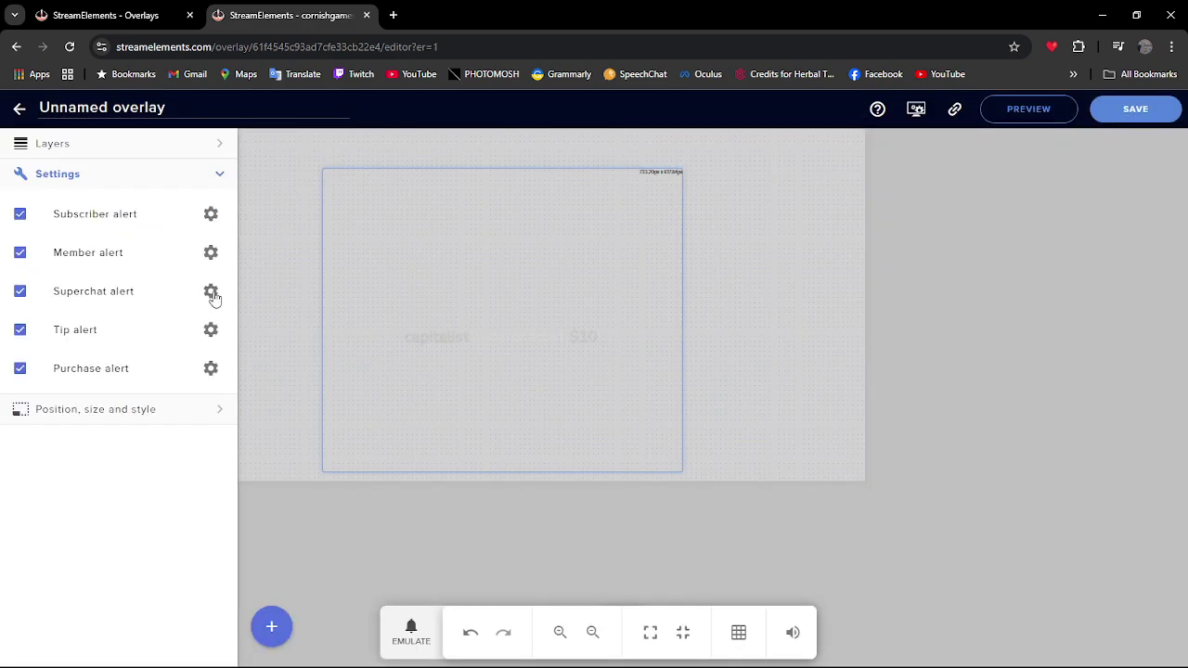
- Review the superchat alert's settings and variations, then show the subscriber alert's variations
left_click(211, 292)
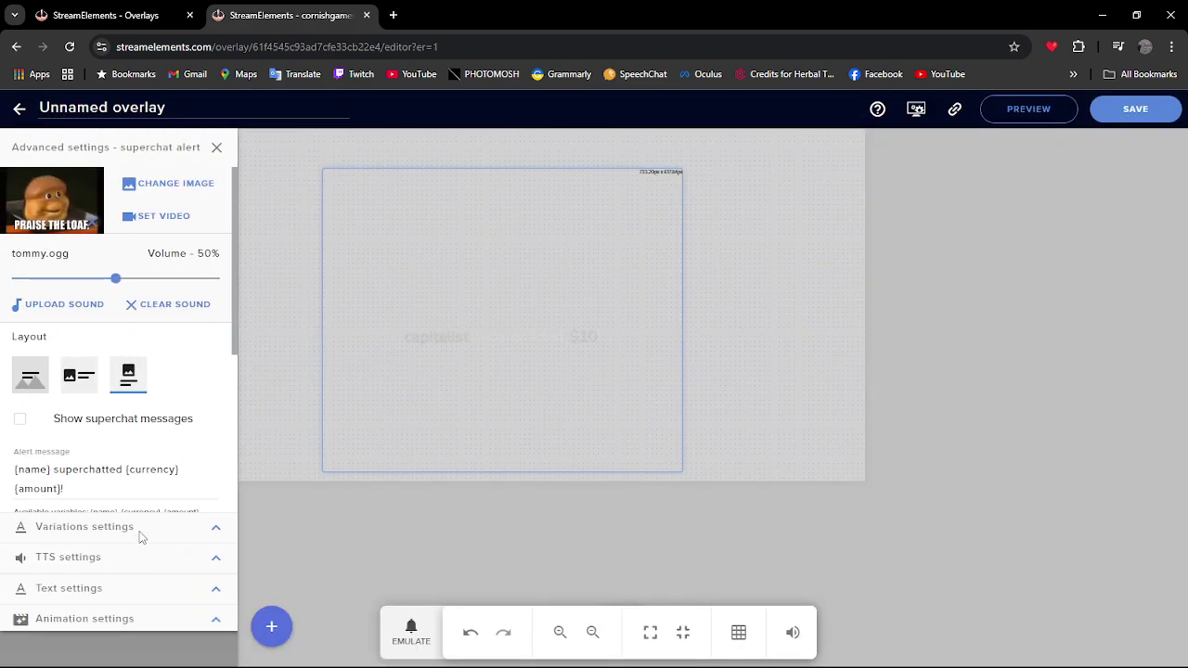
left_click(213, 533)
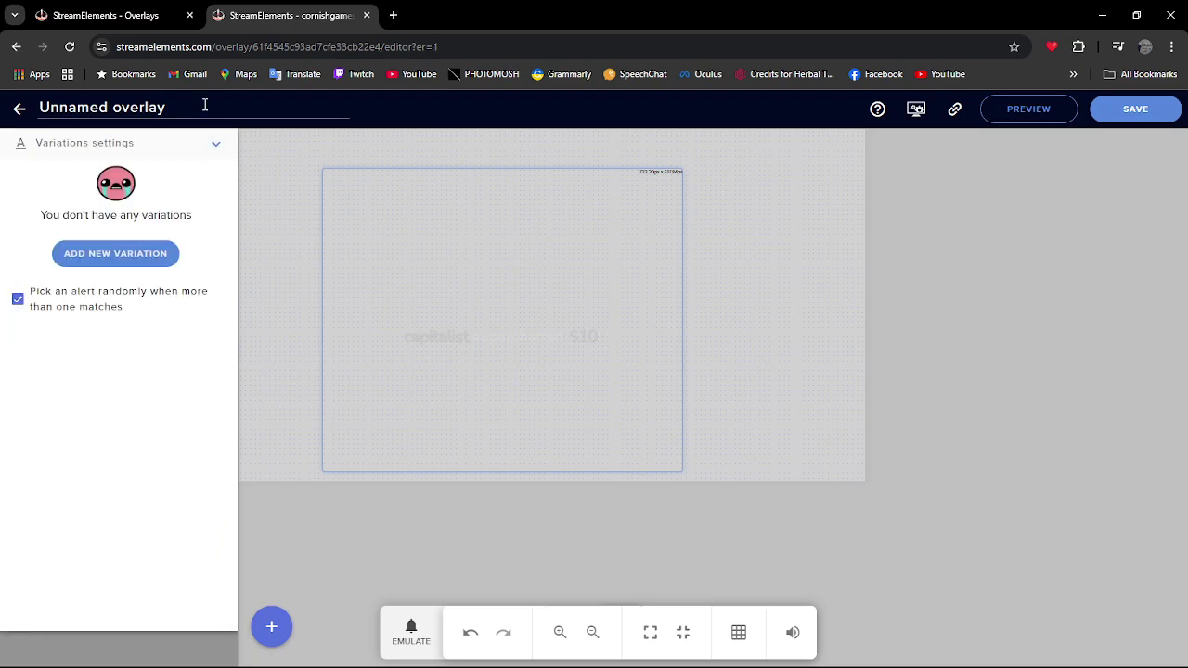
left_click(218, 141)
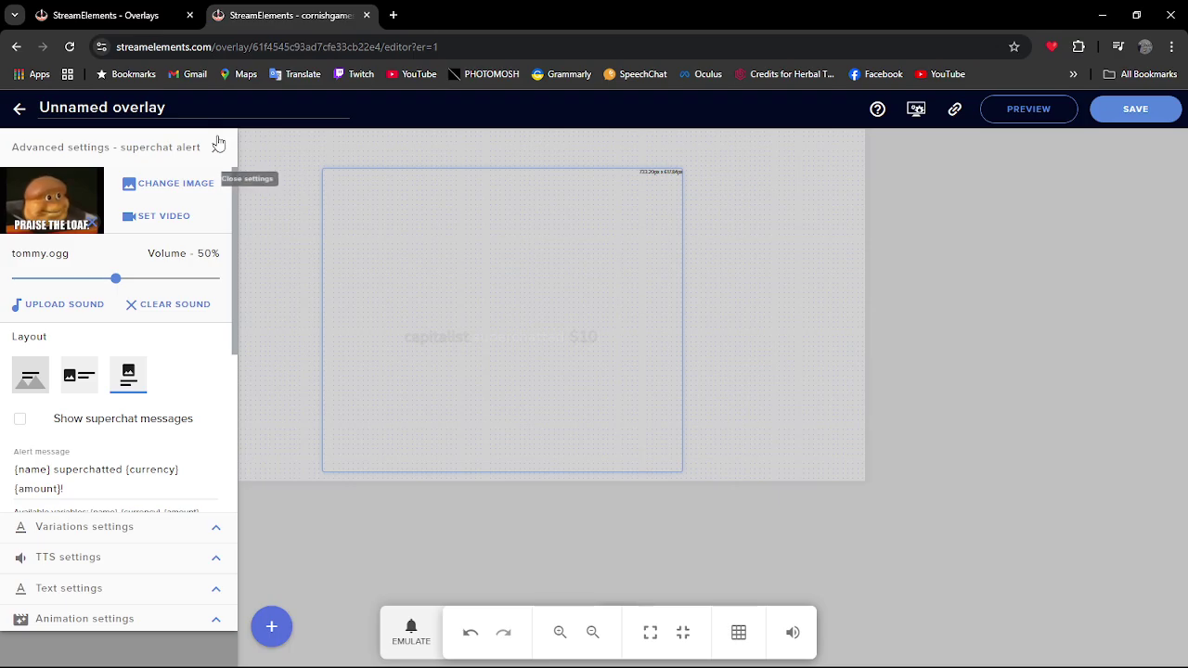
left_click(218, 148)
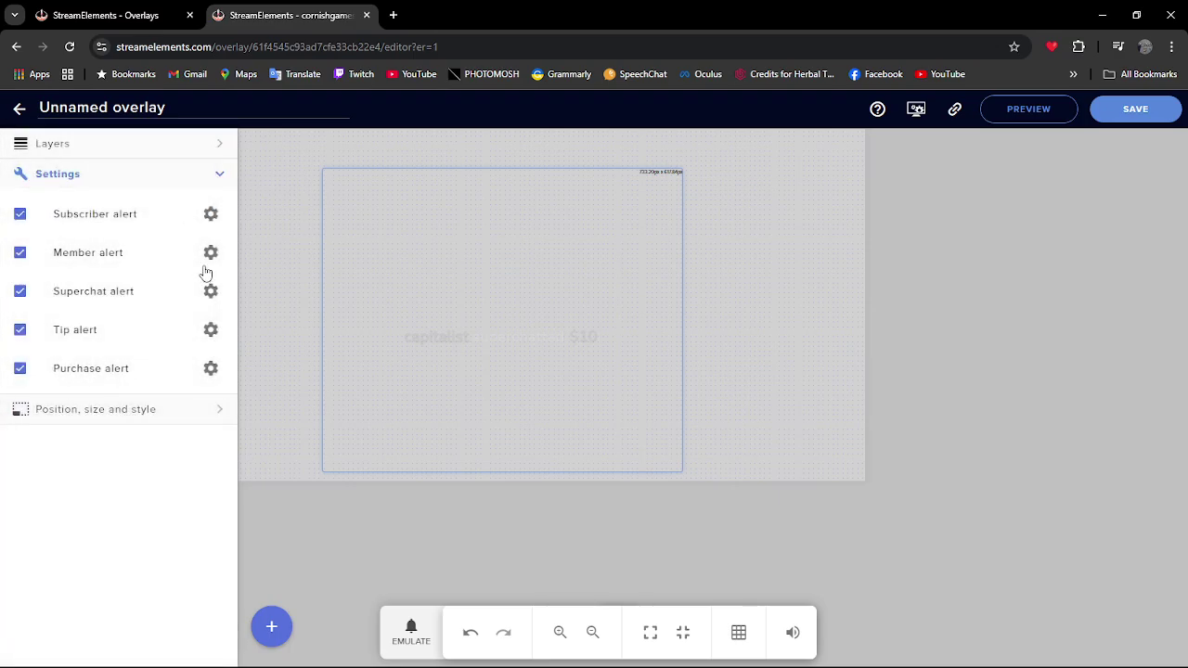
left_click(211, 213)
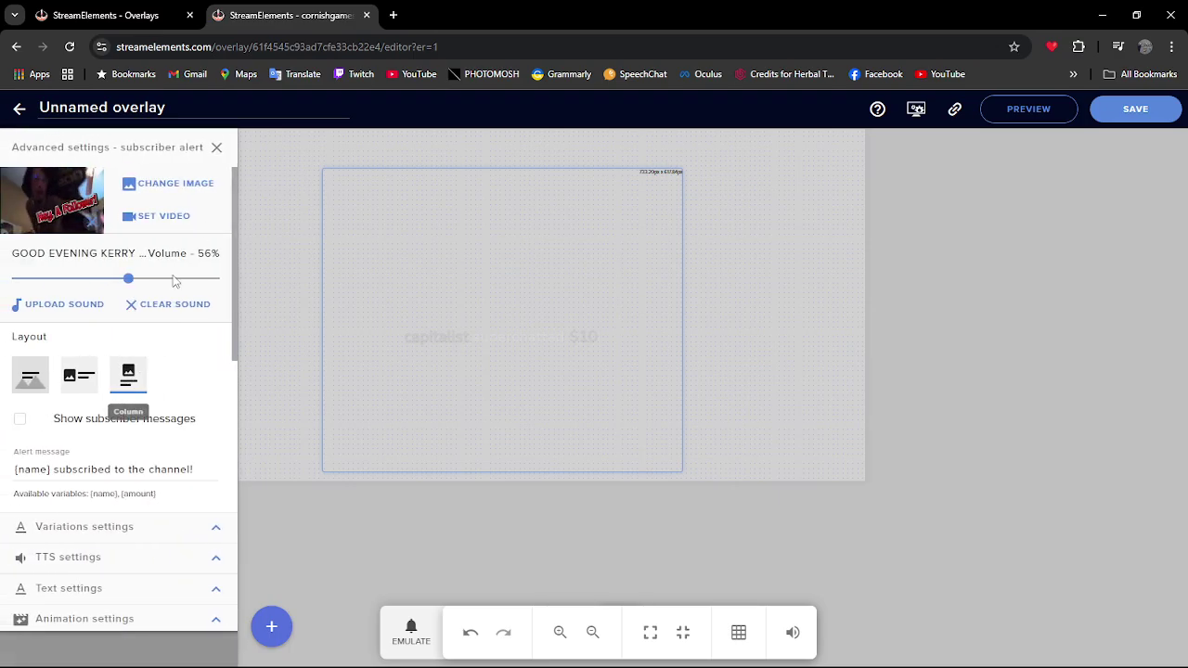
left_click(58, 529)
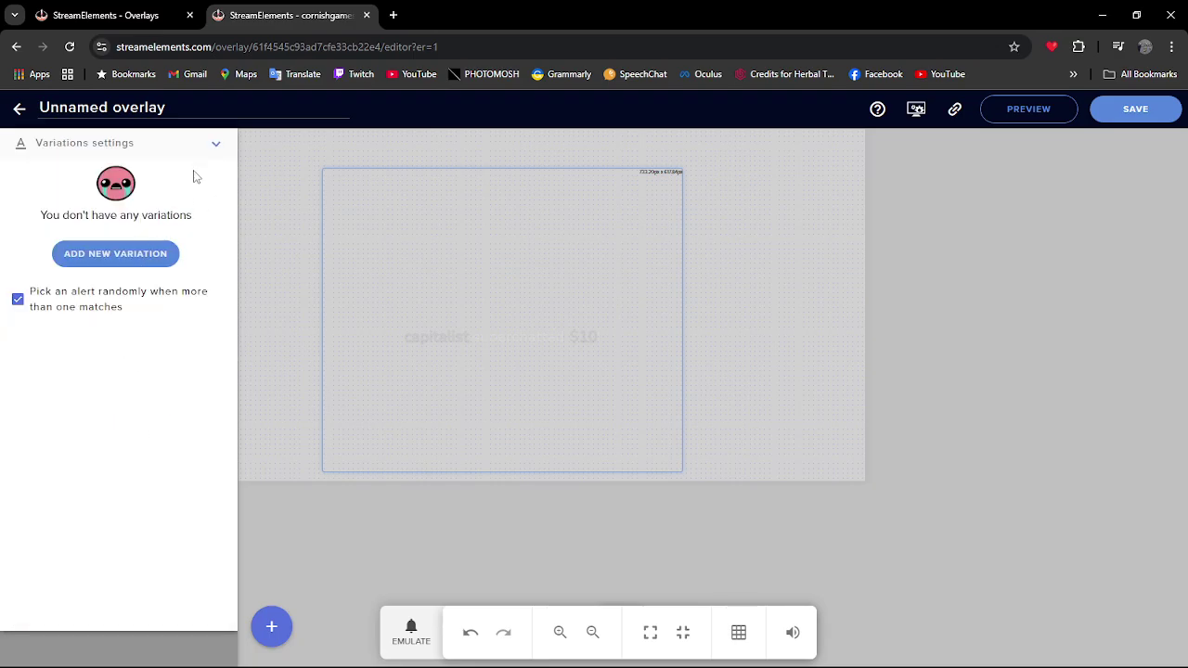
- Leave the overlay editor and return to the Overlays Gallery page
left_click(215, 143)
left_click(18, 108)
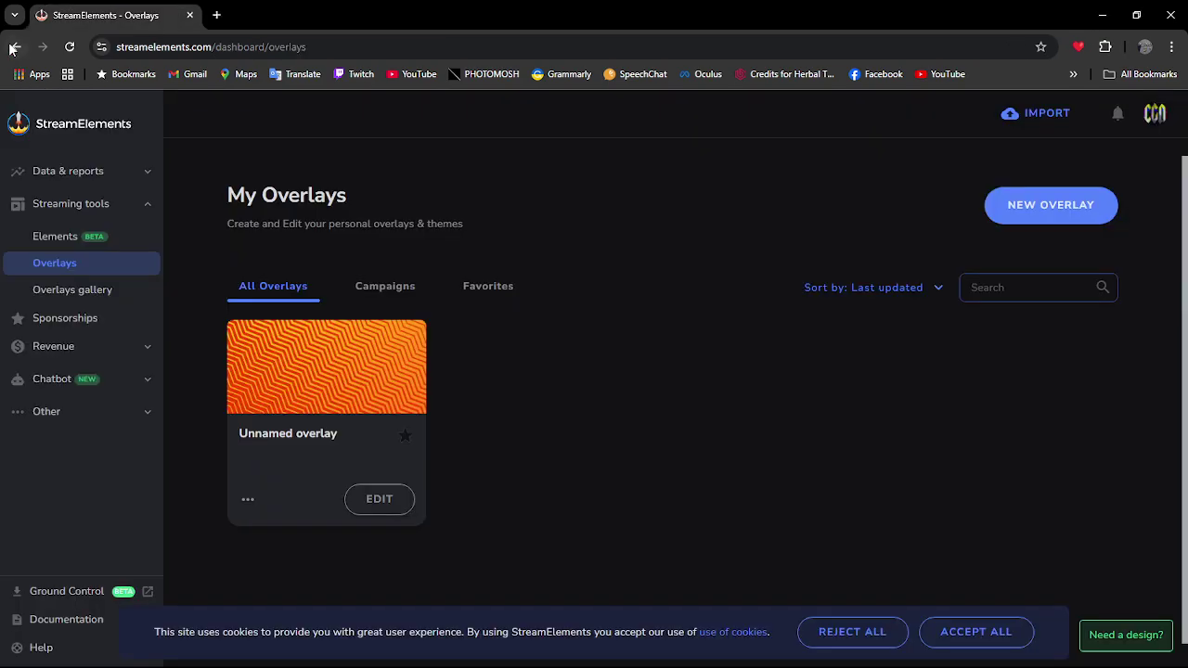
left_click(15, 46)
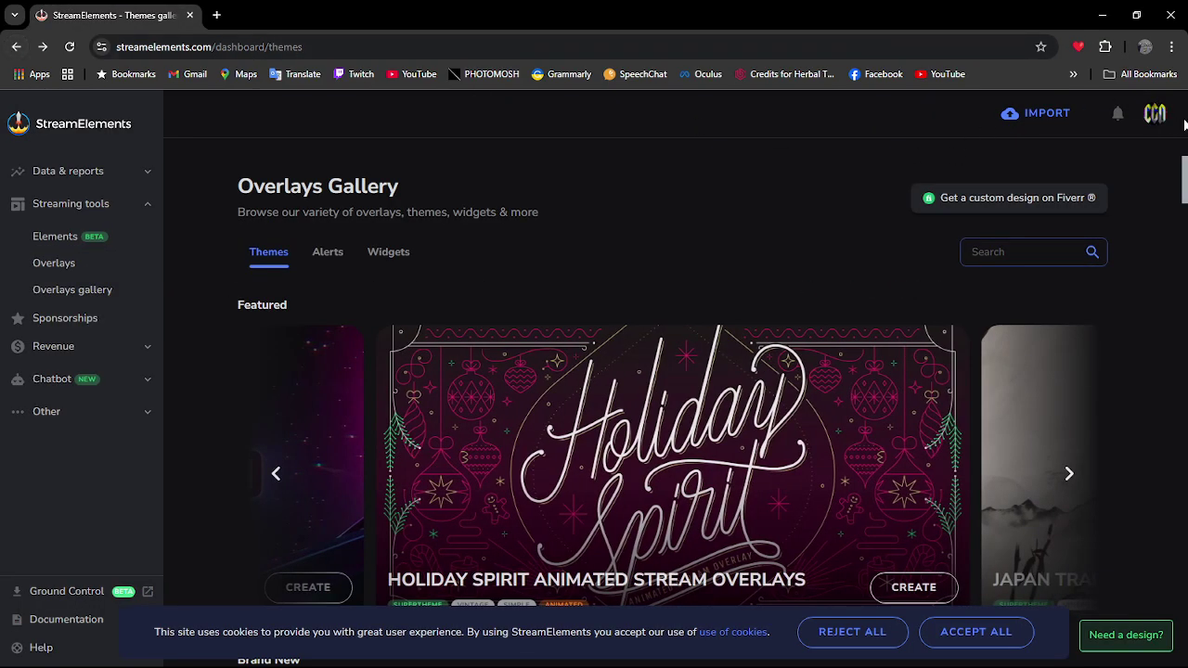
- Switch the dashboard to the other channel account and bring OBS Studio forward
left_click(1155, 113)
left_click(1002, 164)
left_click(1064, 204)
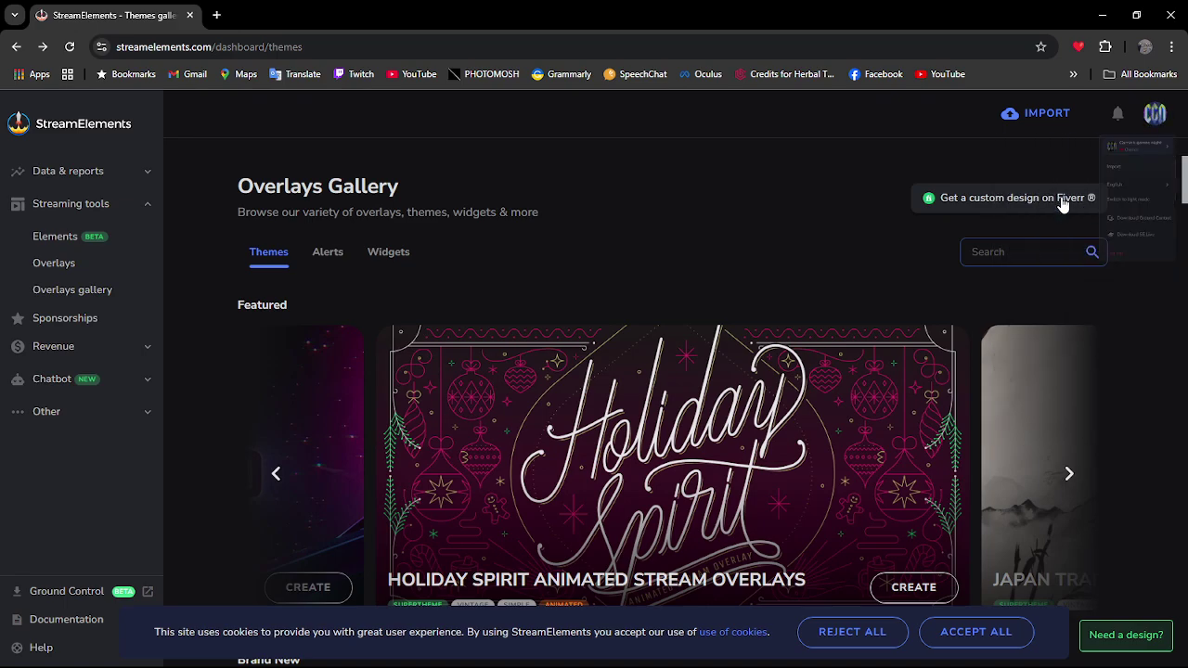
left_click(405, 647)
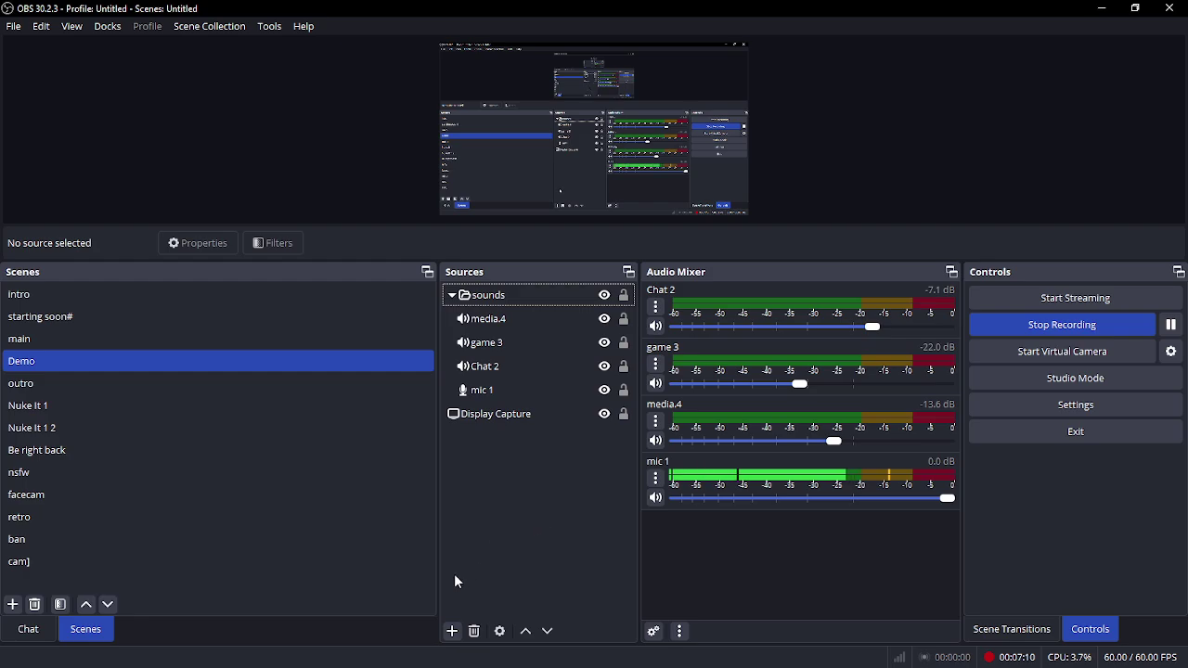
- Add the existing 'alert' browser source to the Demo scene
left_click(452, 632)
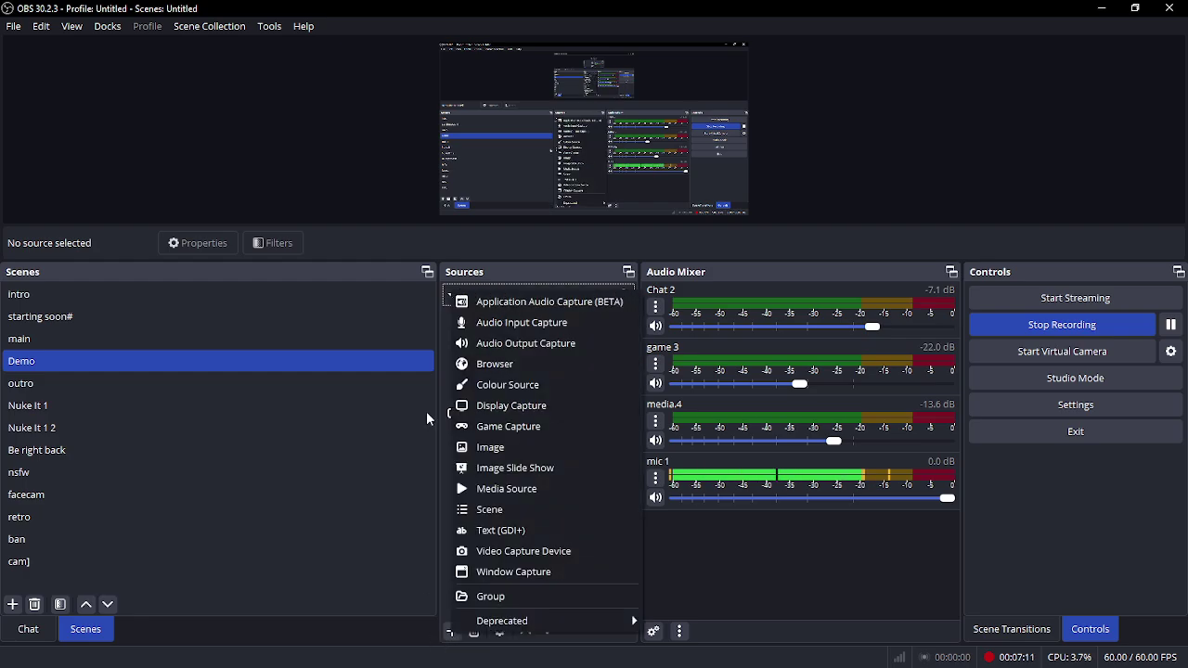
left_click(507, 370)
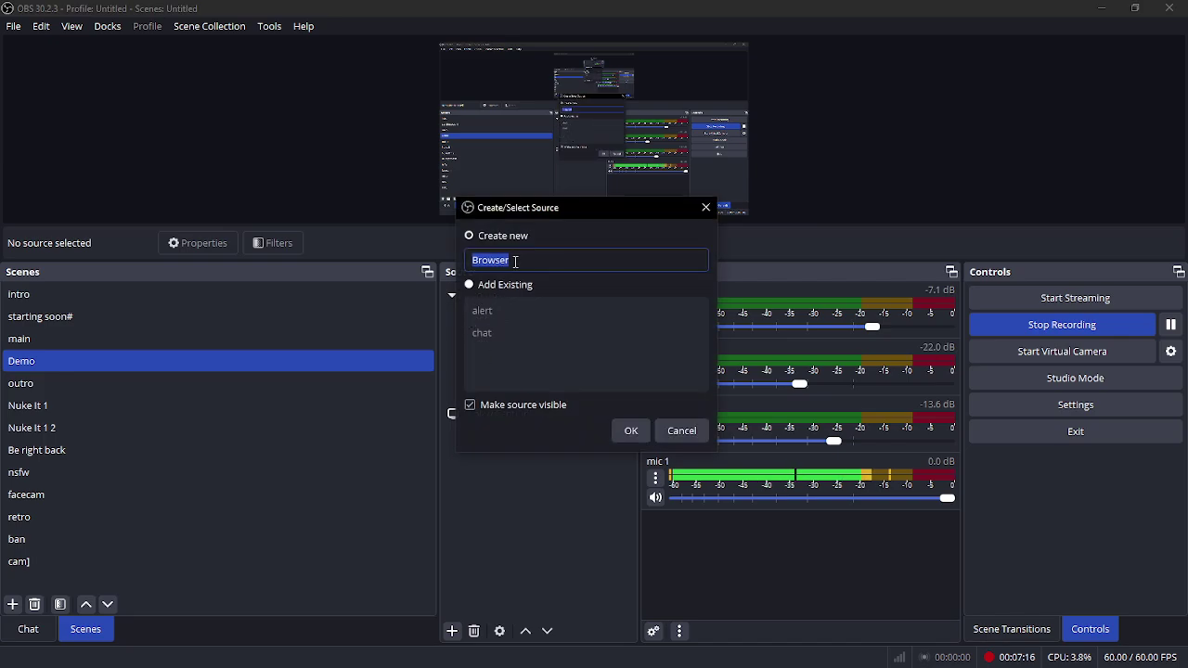
left_click(470, 285)
left_click(481, 316)
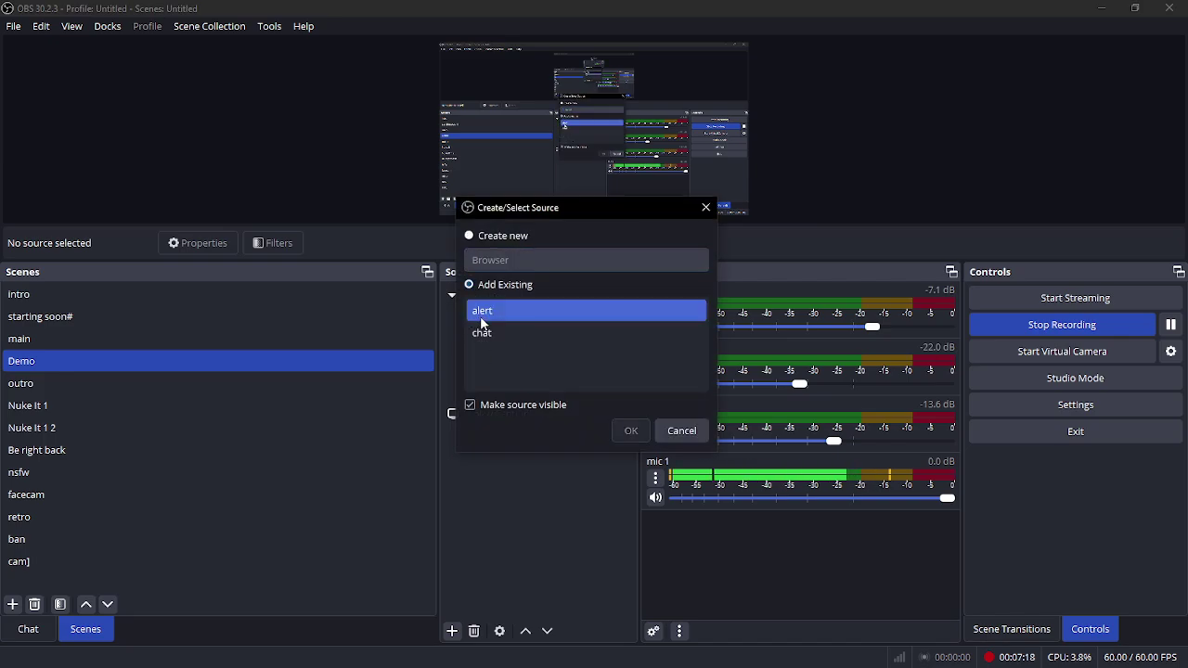
left_click(630, 431)
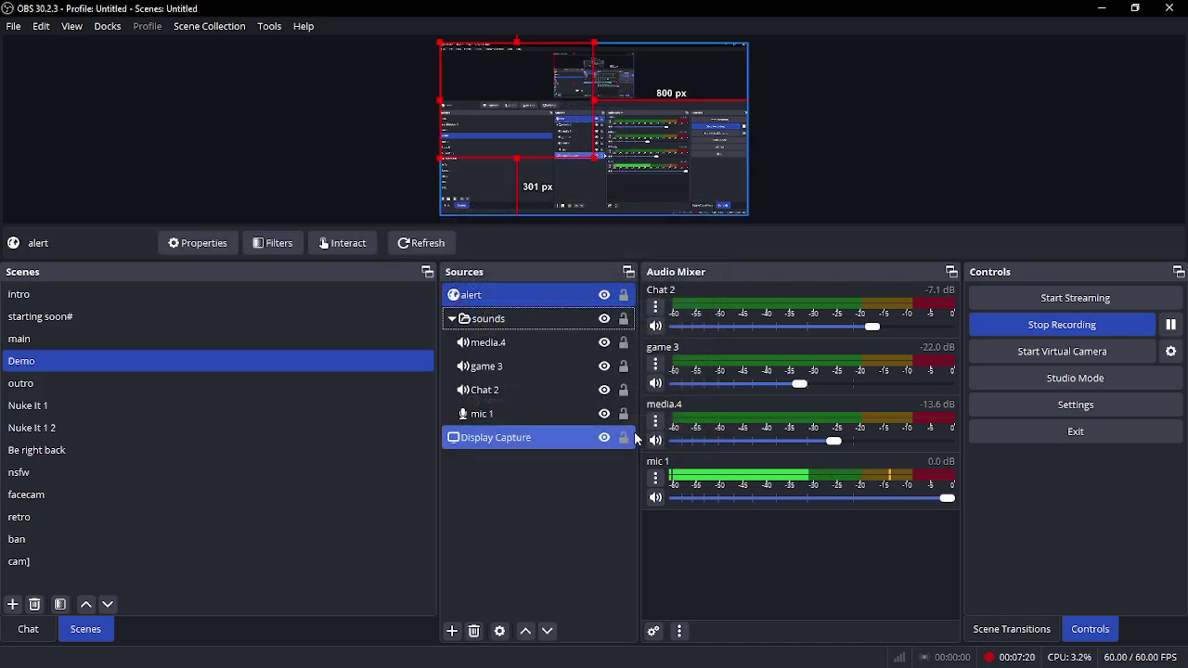
key("alt+Tab")
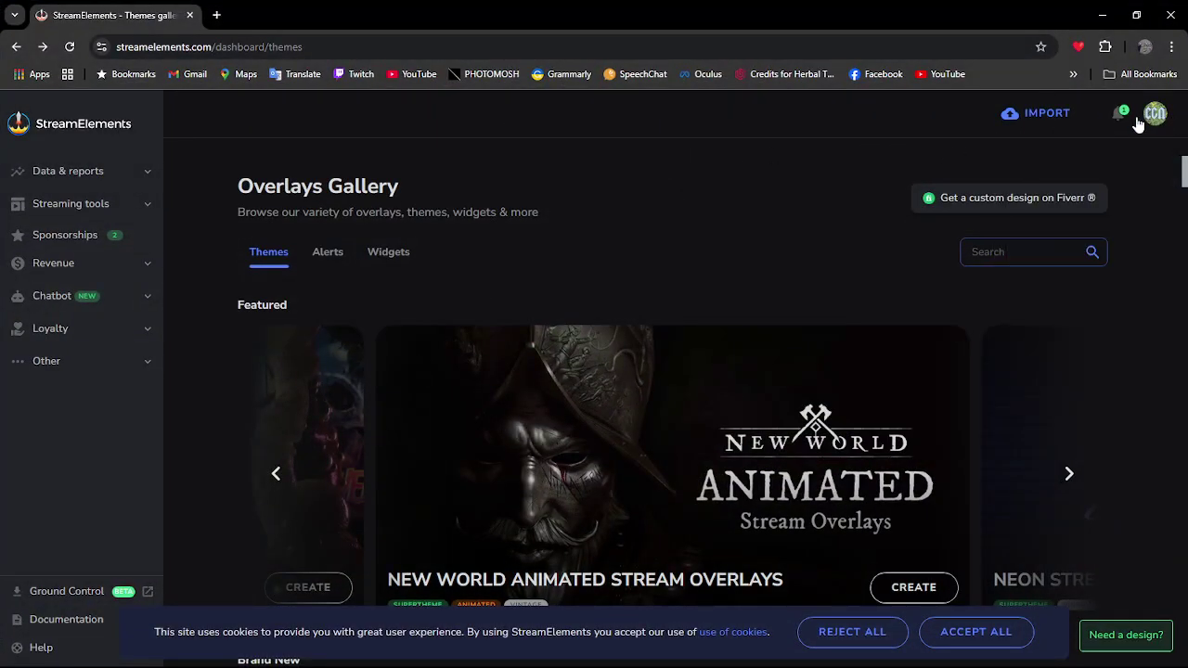
- Copy the CGN ALART overlay's URL from the My Overlays page
left_click(93, 204)
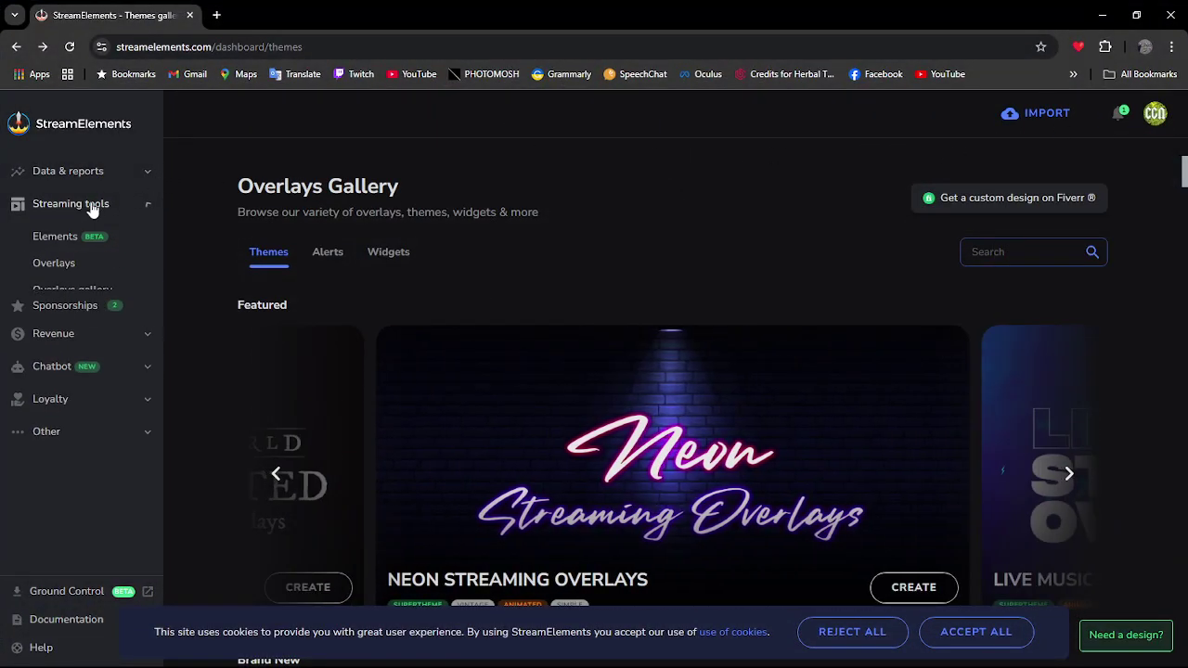
left_click(45, 264)
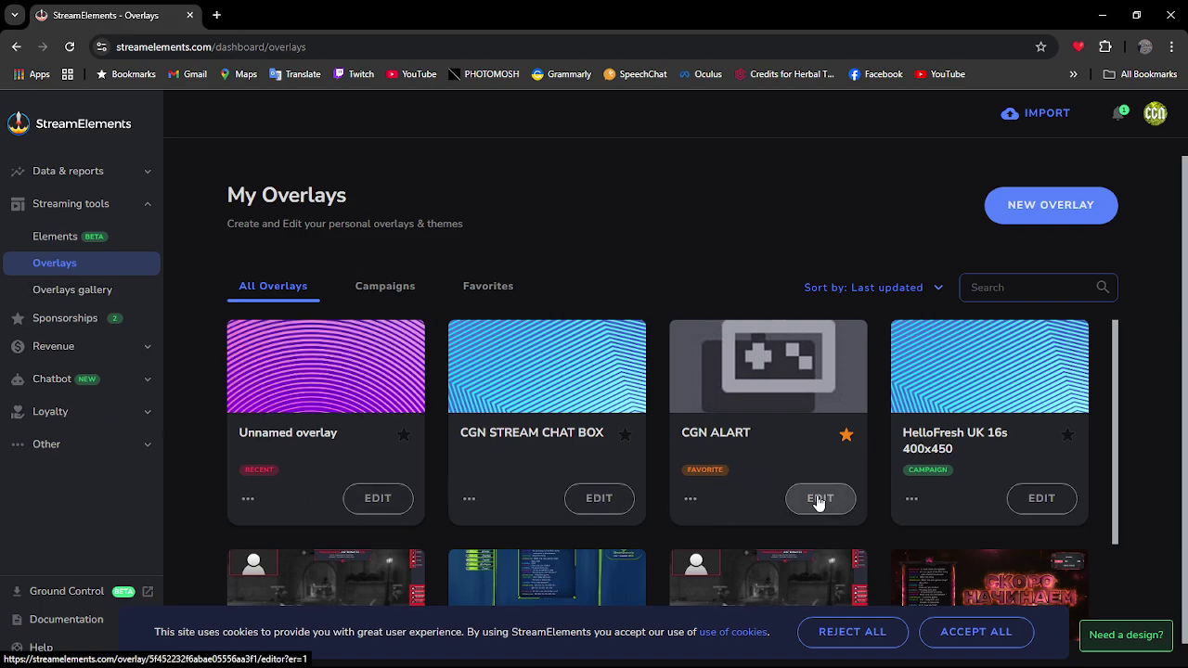
left_click(690, 501)
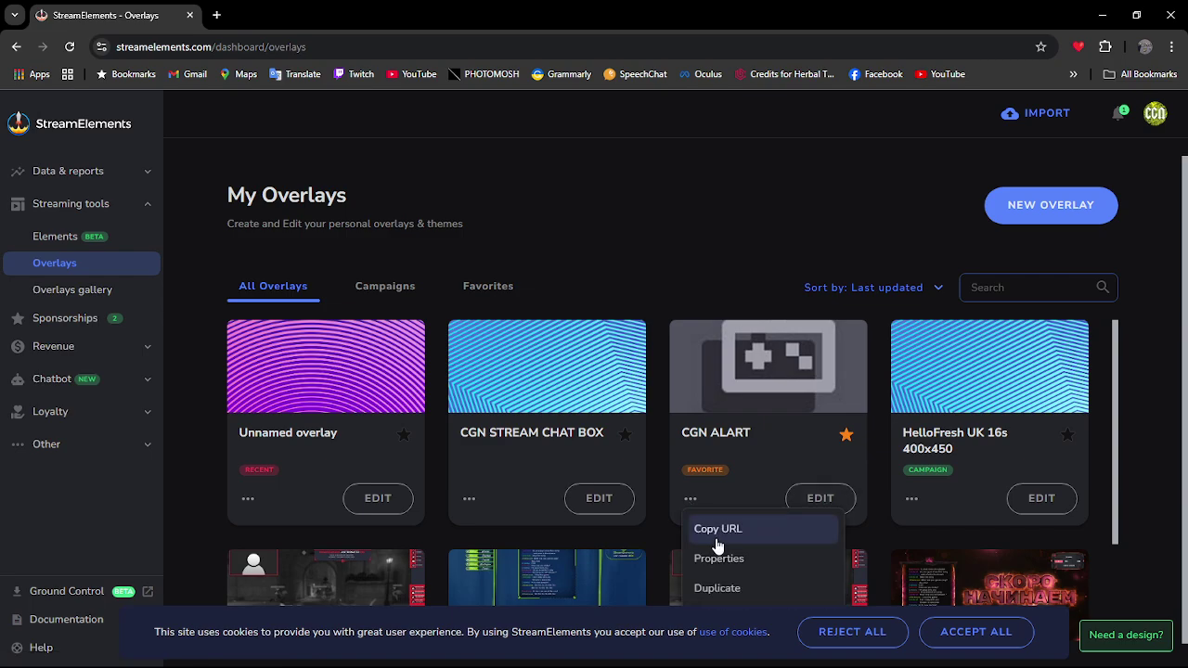
left_click(715, 529)
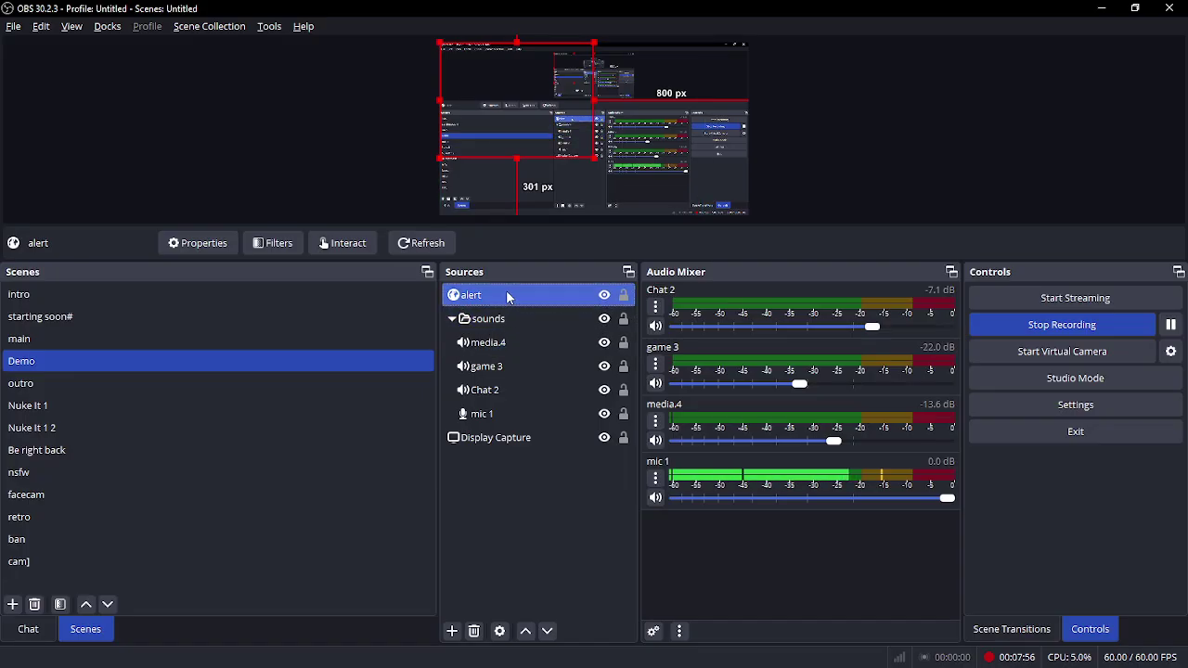
- Reset the OBS alert source's properties to their defaults
double_click(475, 293)
left_click(386, 521)
left_click(674, 346)
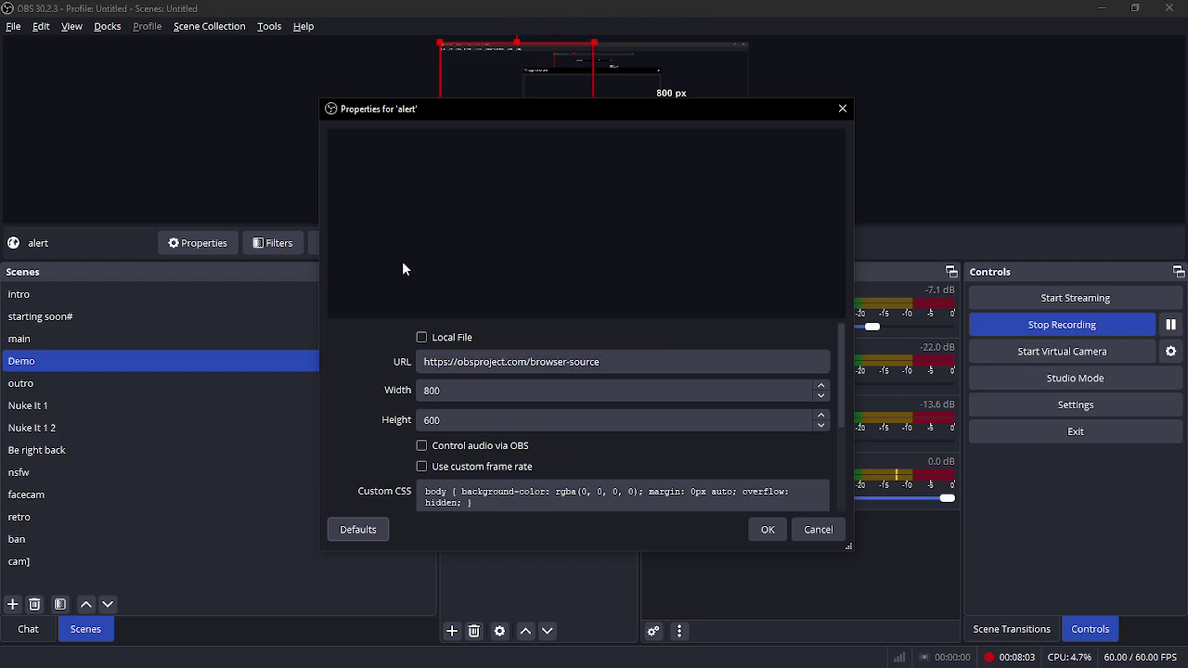
- Replace the alert source's URL with the copied CGN ALART overlay link
left_click(623, 355)
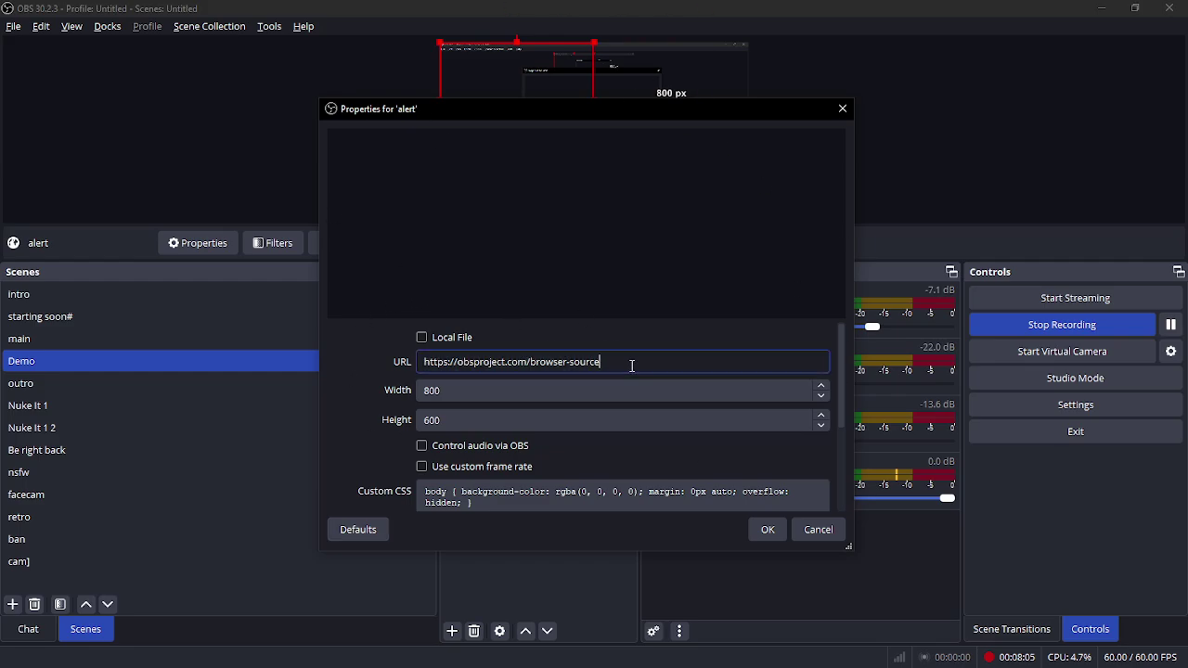
left_click_drag(631, 363, 153, 372)
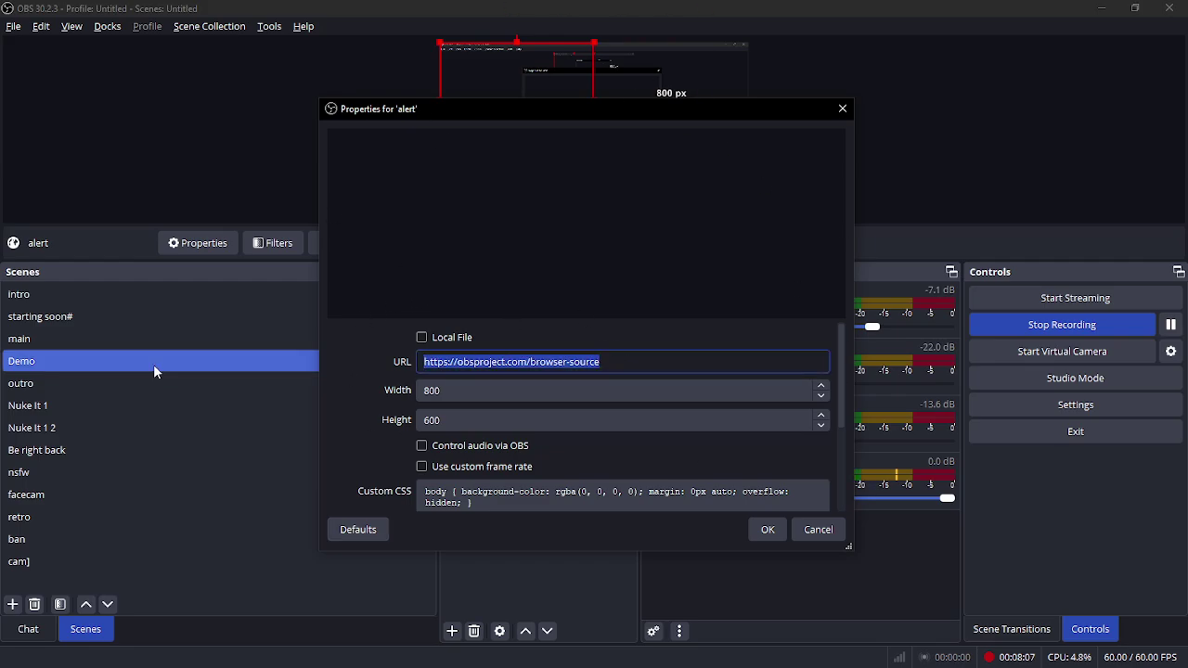
key("ctrl+v")
- Size the alert source to 1280×720 and shrink it toward the preview's lower right
double_click(471, 392)
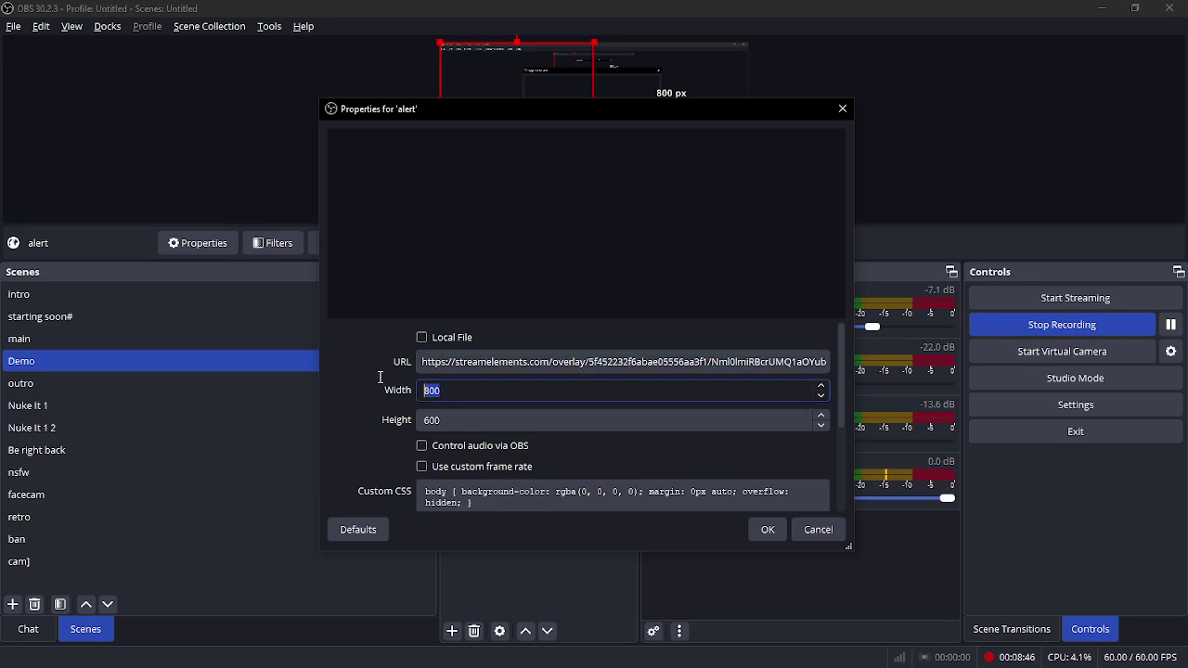
key("BackSpace")
type("1280")
left_click(463, 421)
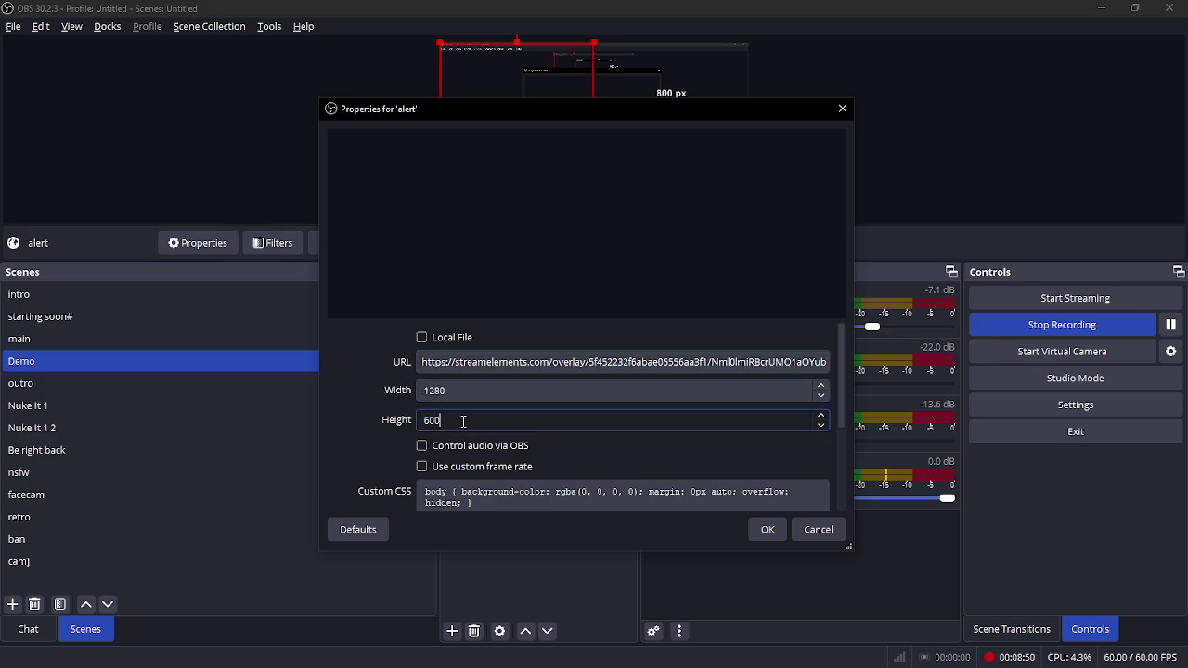
key("BackSpace")
key("BackSpace")
type("721")
key("BackSpace")
key("Return")
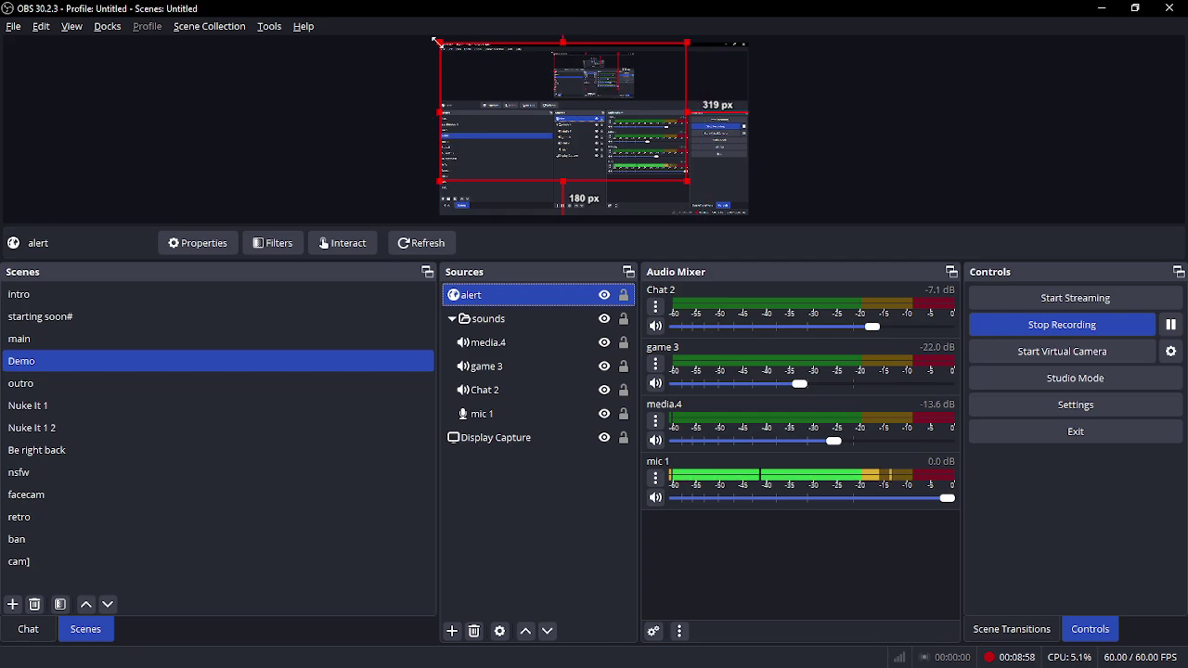
left_click_drag(436, 41, 622, 158)
key("alt+Tab")
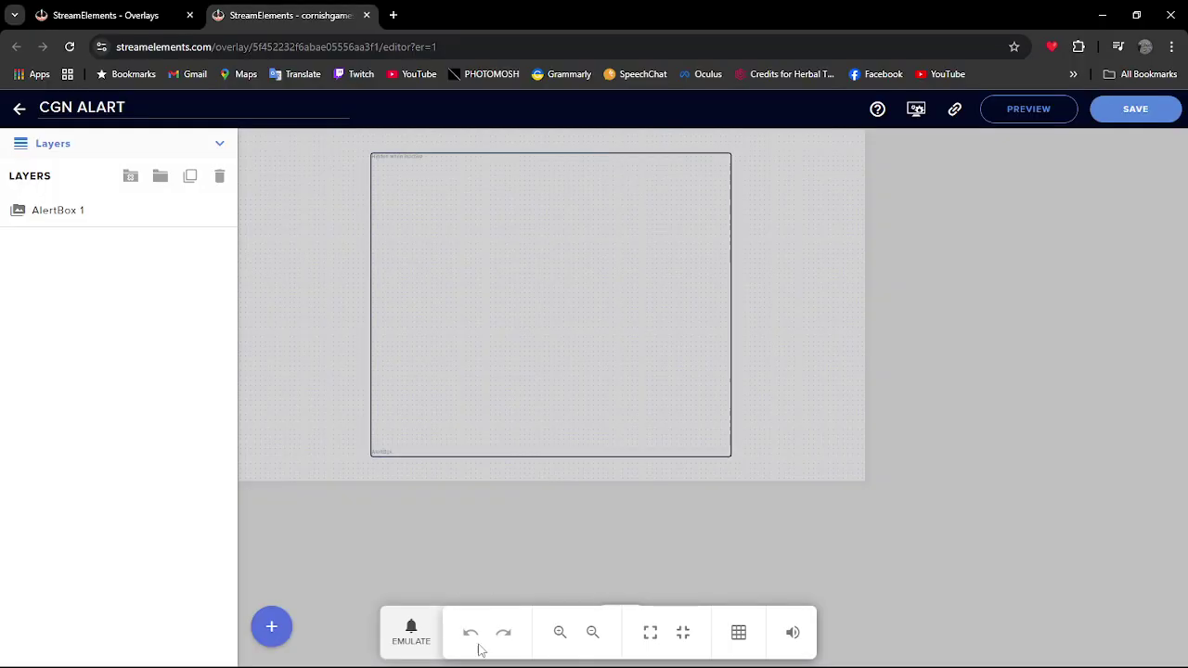
- Emulate a 1k Cheer event from the CGN ALART overlay to fire a test alert
left_click(415, 640)
mouse_move(443, 389)
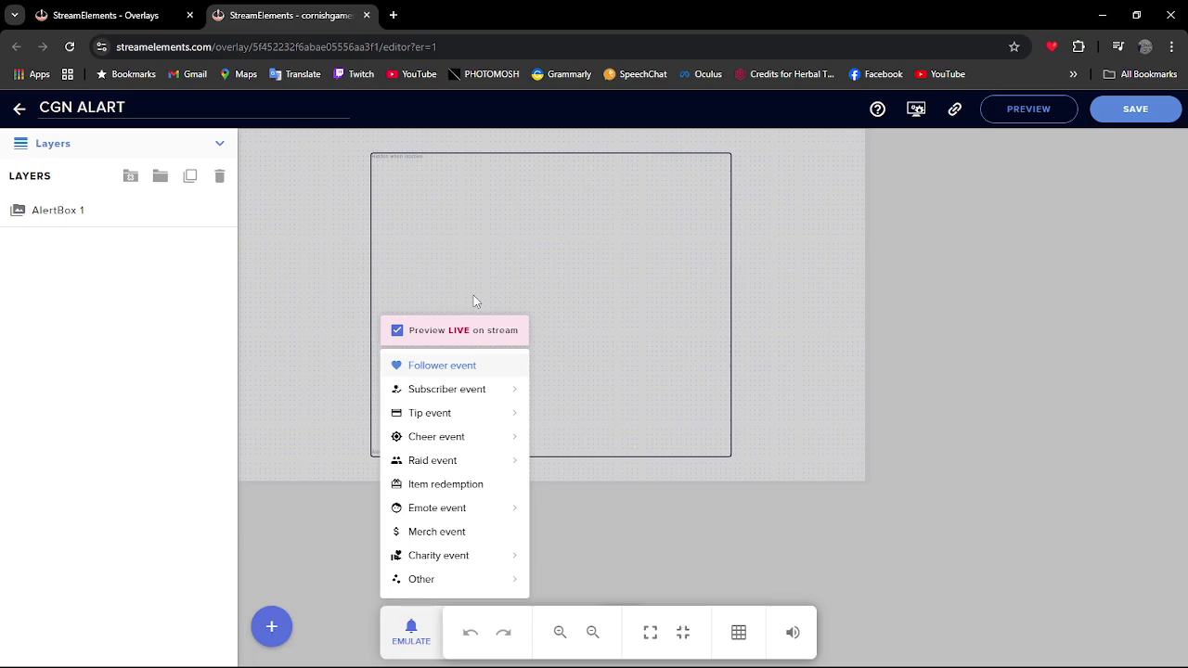
mouse_move(427, 445)
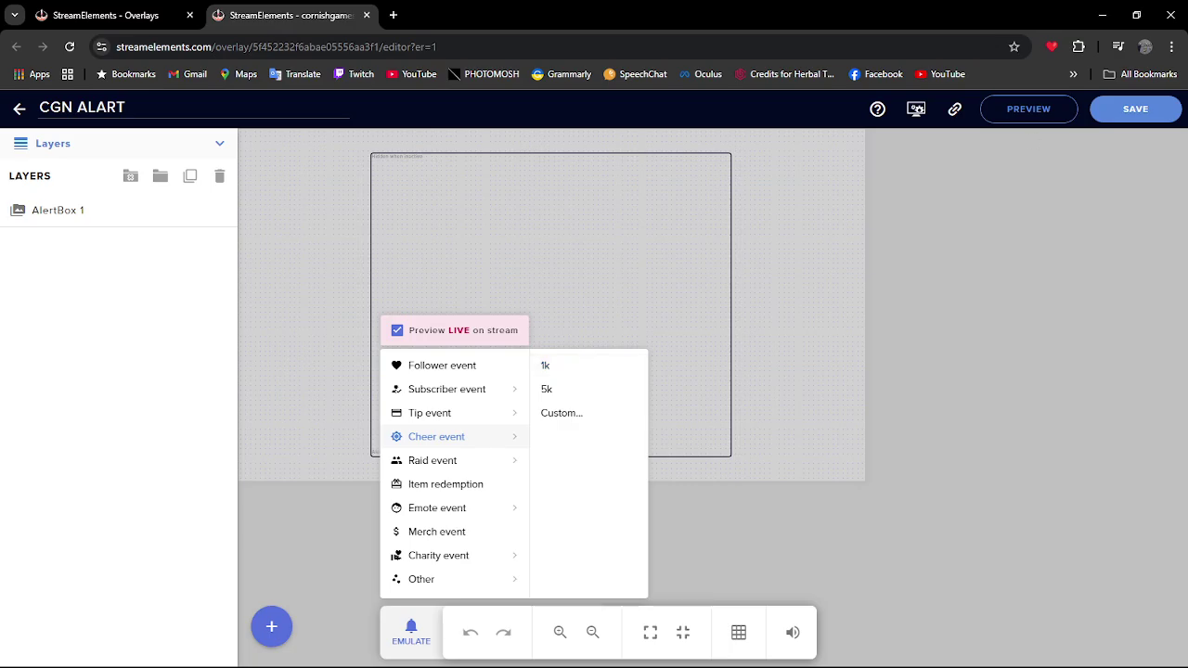
left_click(1171, 15)
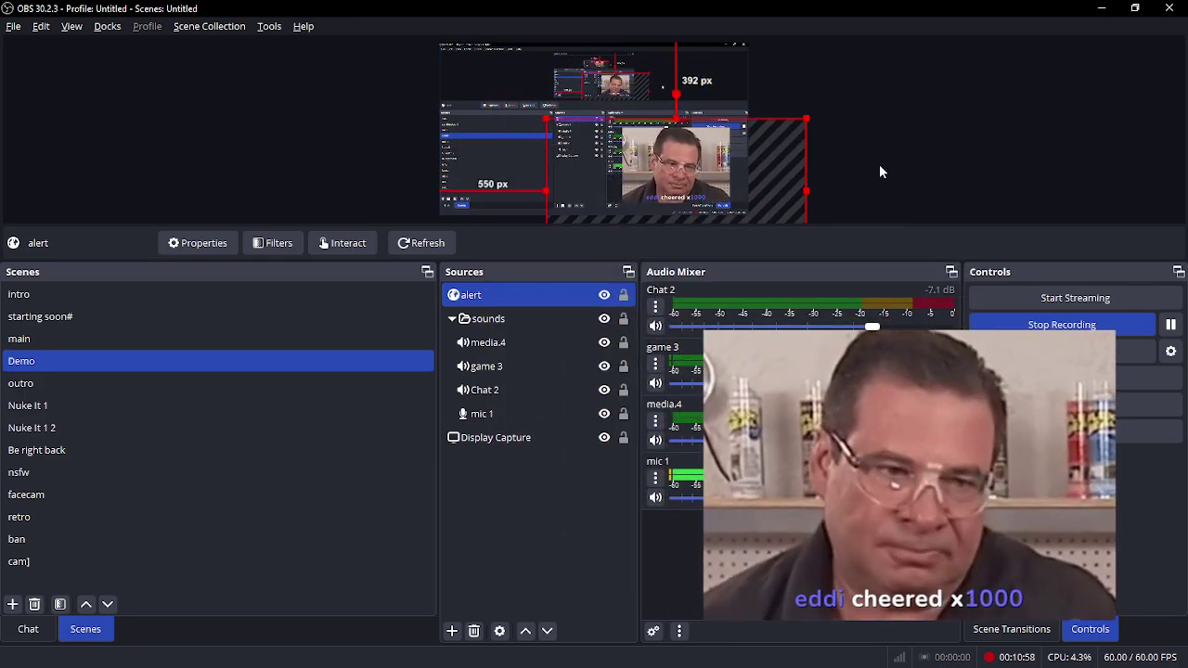
- Deselect the alert source in the Demo scene preview while the 1000-bit cheer alert plays
left_click(904, 159)
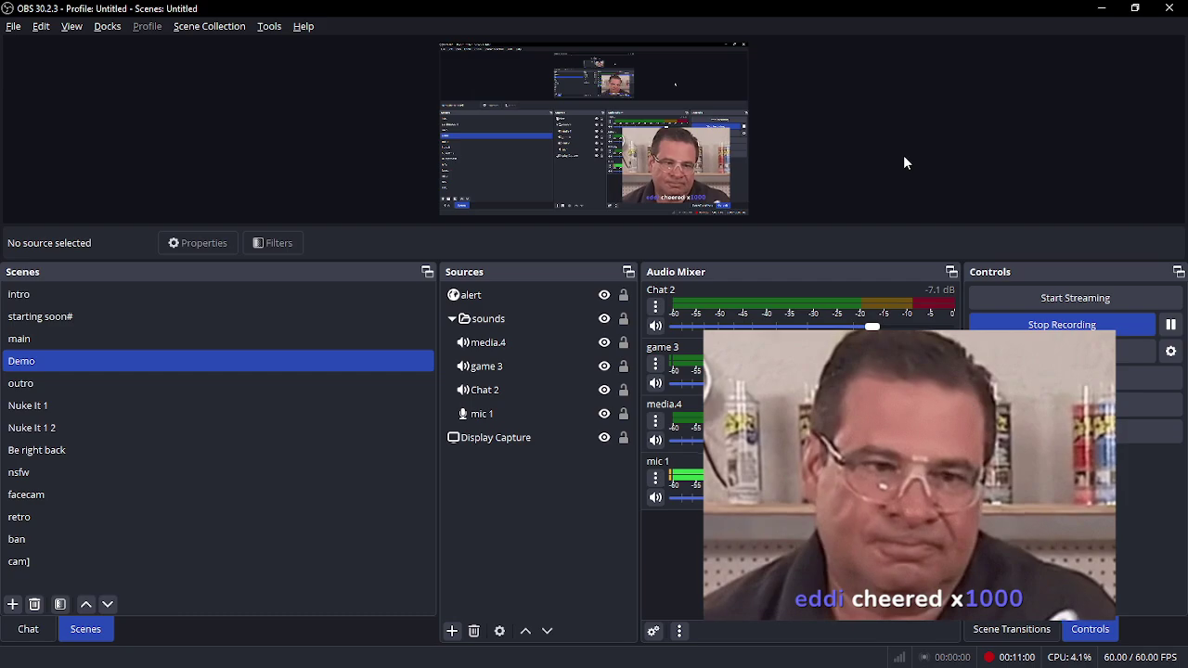